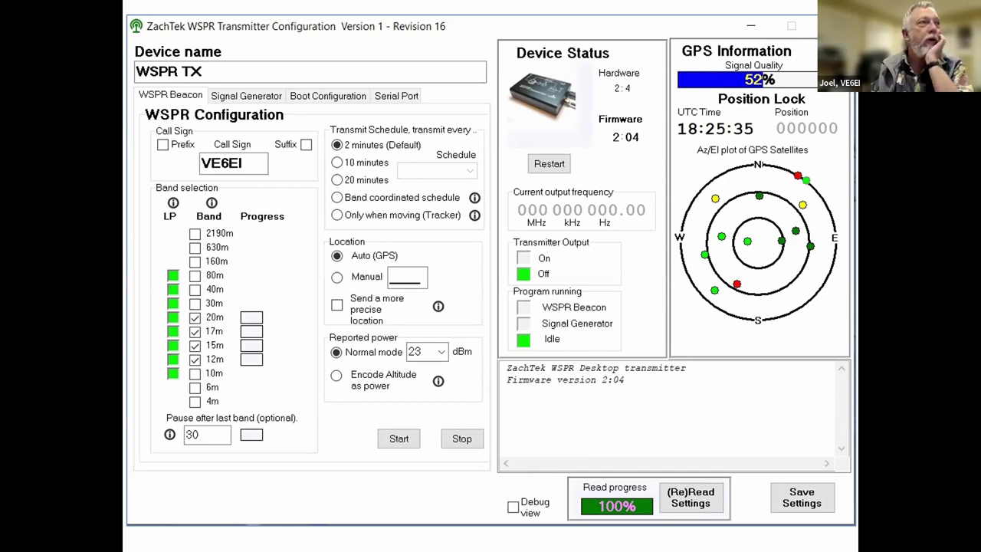
{"action": "key", "text": "alt+Tab"}
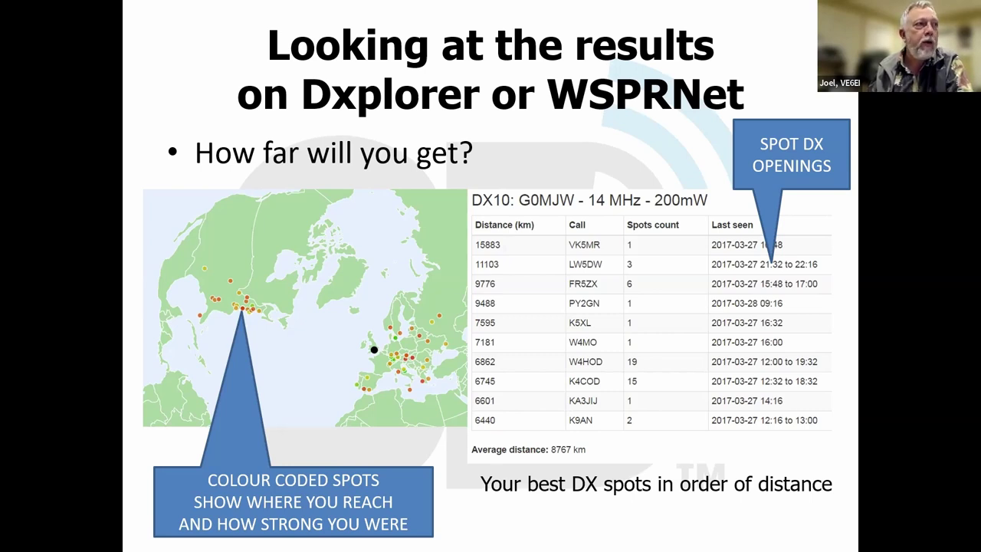
{"action": "key", "text": "Right"}
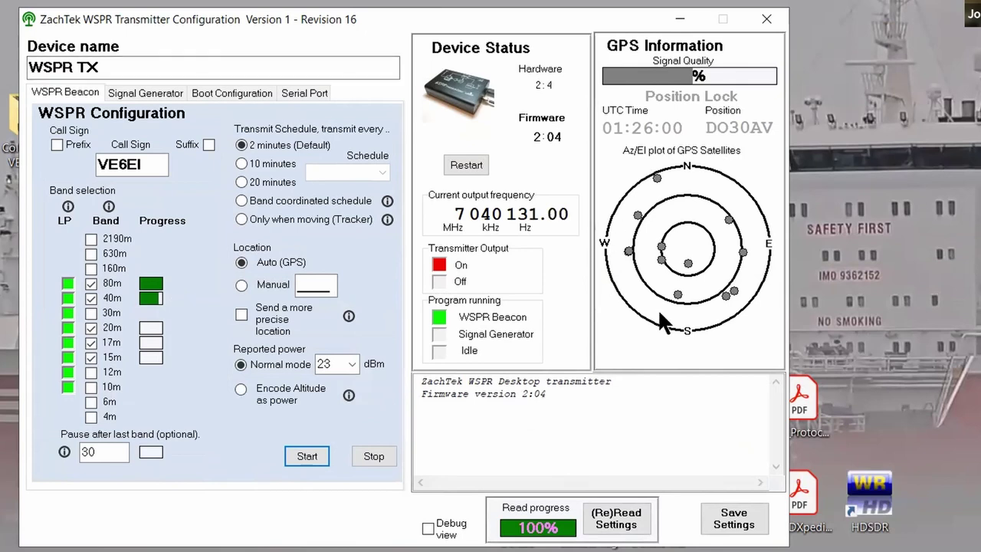
Step: Check the transmitter's GPS information, serial port and startup behaviour, and save the device settings
{"action": "mouse_move", "coordinate": [677, 175]}
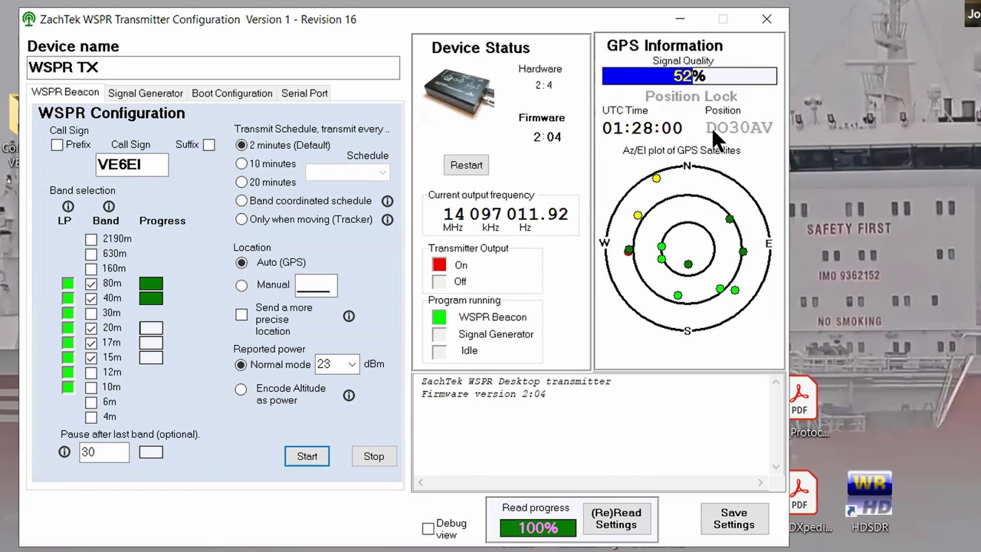
{"action": "mouse_move", "coordinate": [719, 128]}
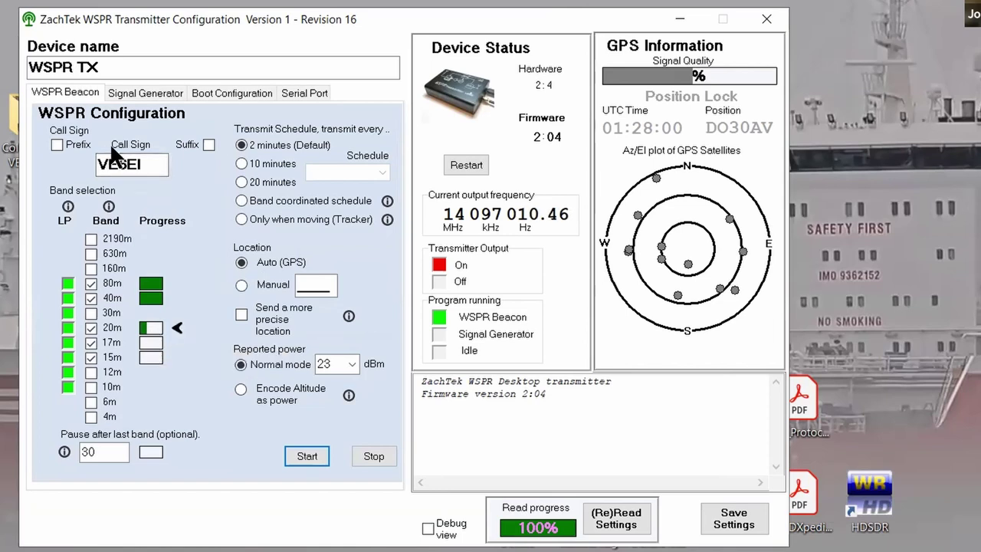
{"action": "left_click", "coordinate": [305, 93]}
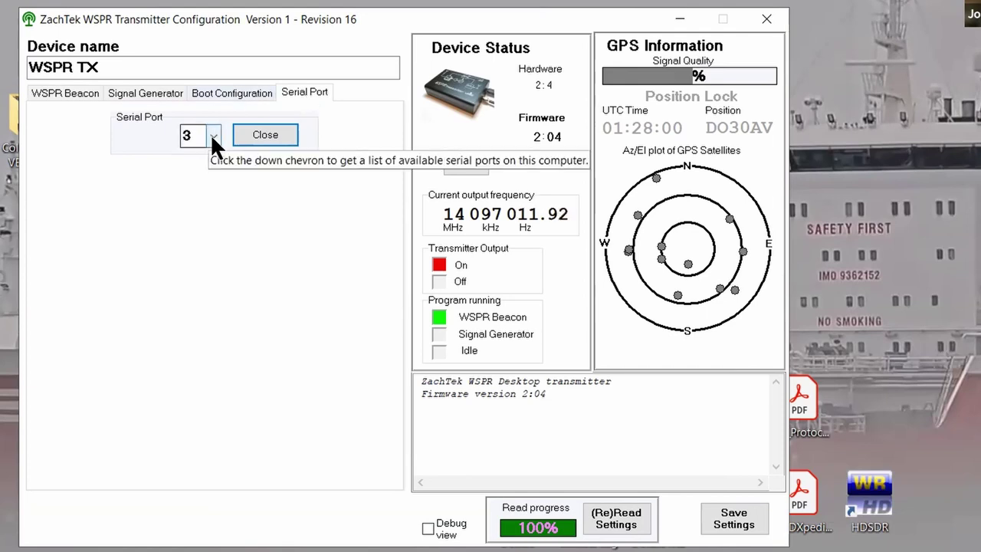
{"action": "left_click", "coordinate": [222, 92]}
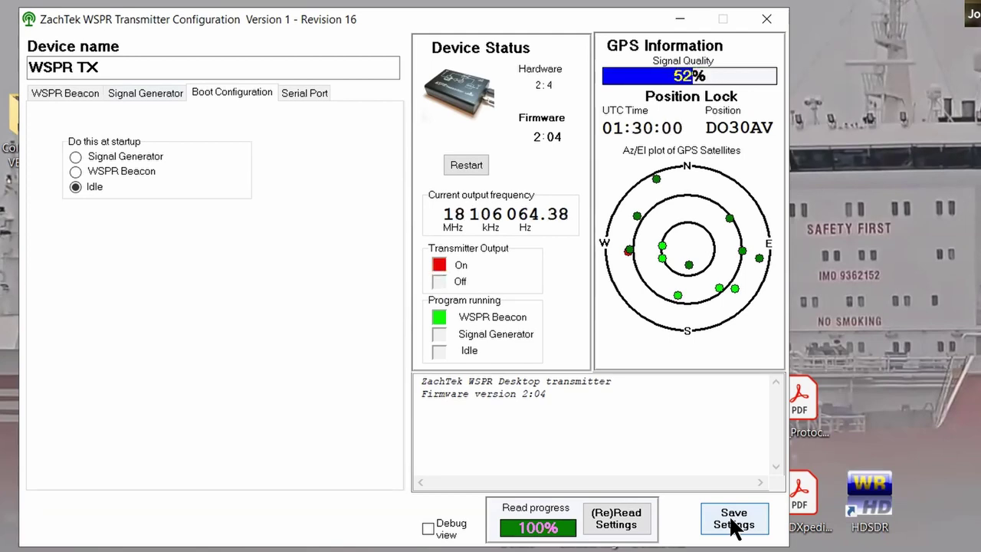
{"action": "left_click", "coordinate": [732, 524]}
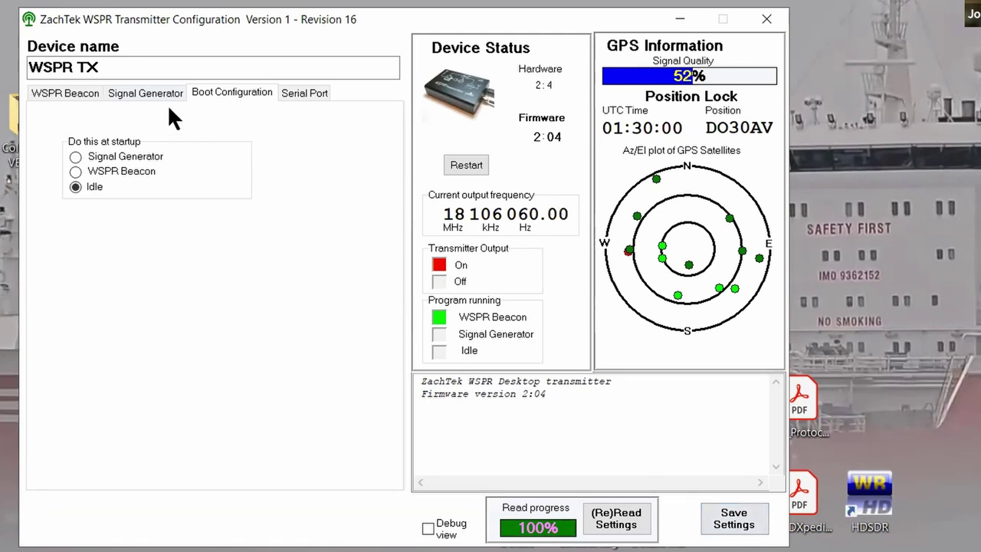
Step: Examine the signal generator's frequency controls and the WSPR beacon's band selection and pause after the last band
{"action": "left_click", "coordinate": [139, 93]}
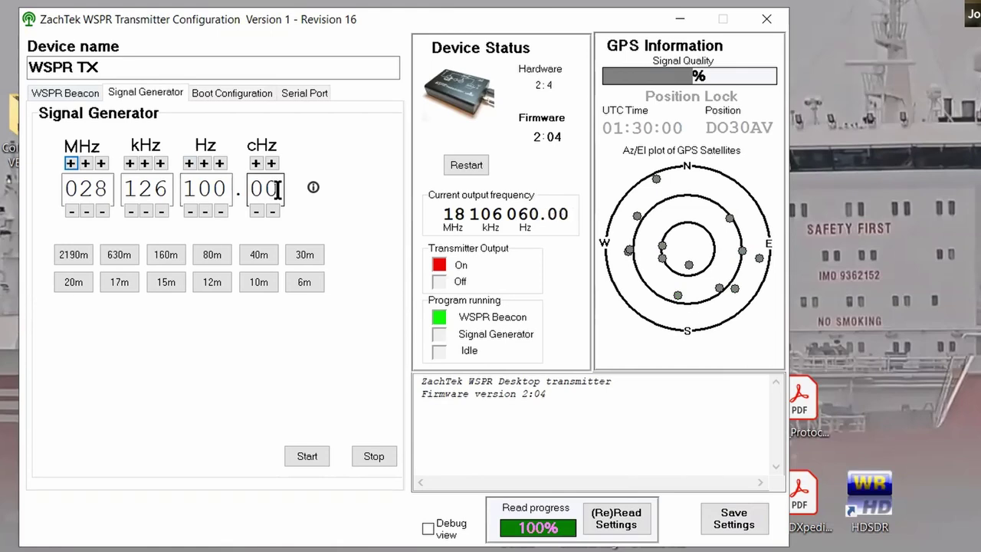
{"action": "left_click", "coordinate": [71, 103]}
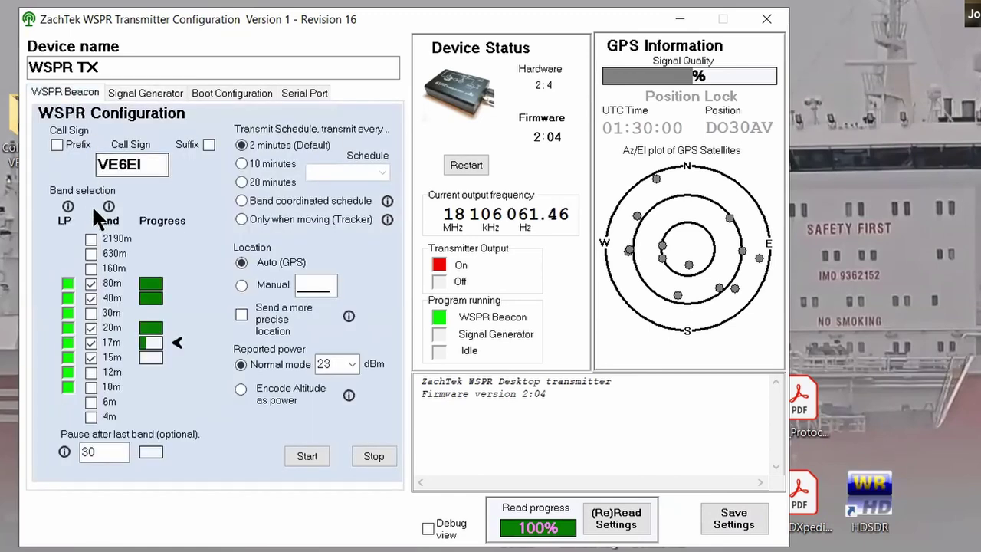
{"action": "mouse_move", "coordinate": [73, 279]}
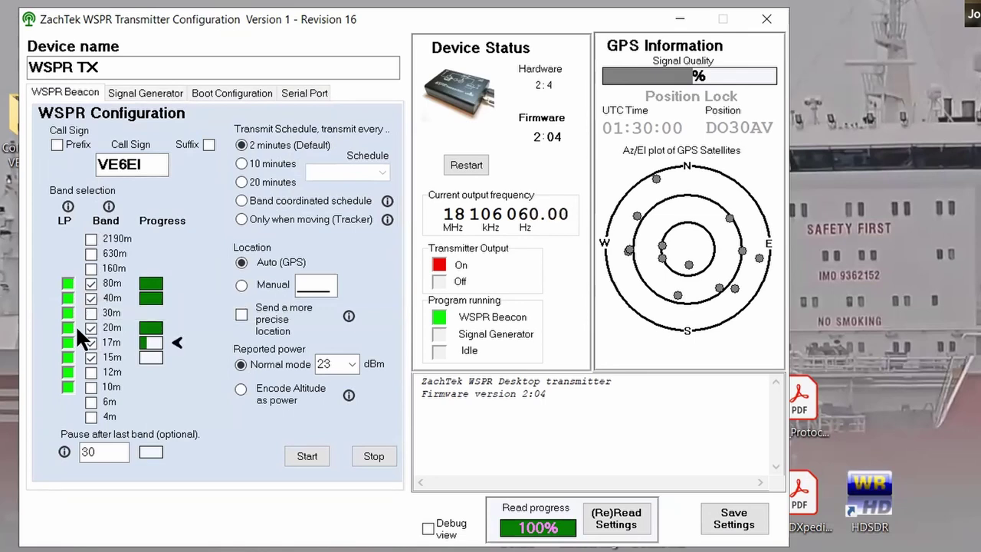
{"action": "mouse_move", "coordinate": [67, 384]}
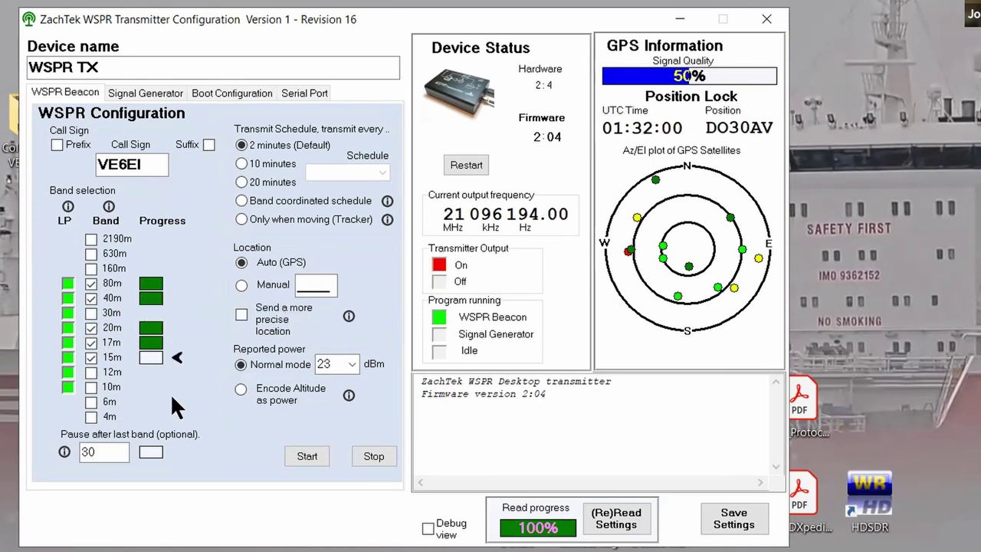
{"action": "left_click_drag", "start_coordinate": [111, 453], "coordinate": [64, 452]}
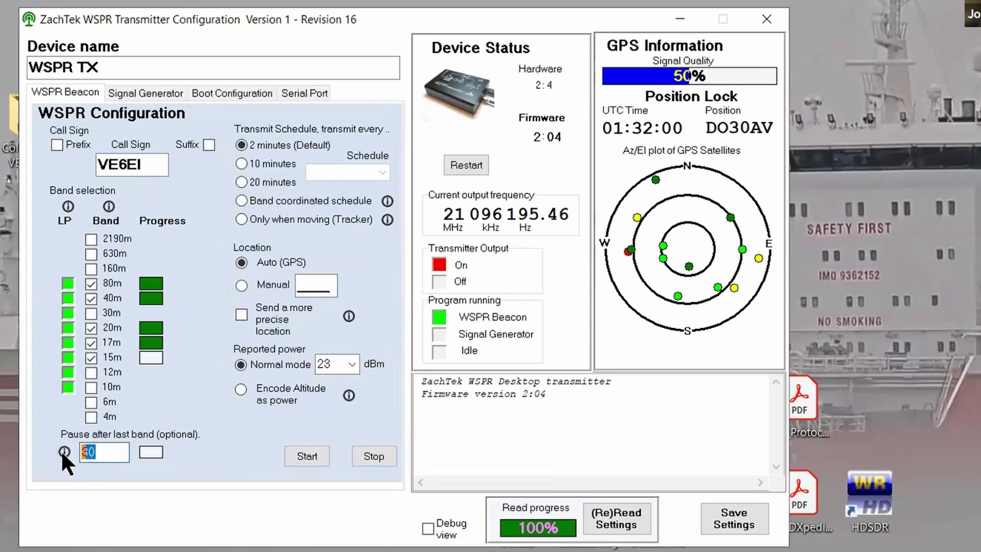
{"action": "left_click", "coordinate": [111, 451]}
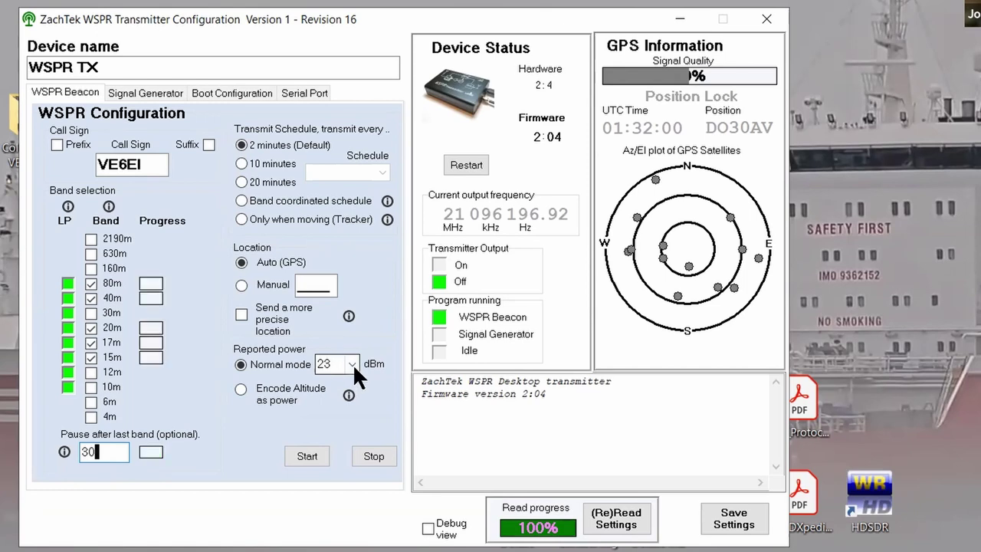
Step: Examine the dBm values available for the reported power in normal mode, without changing the selection
{"action": "left_click", "coordinate": [353, 364]}
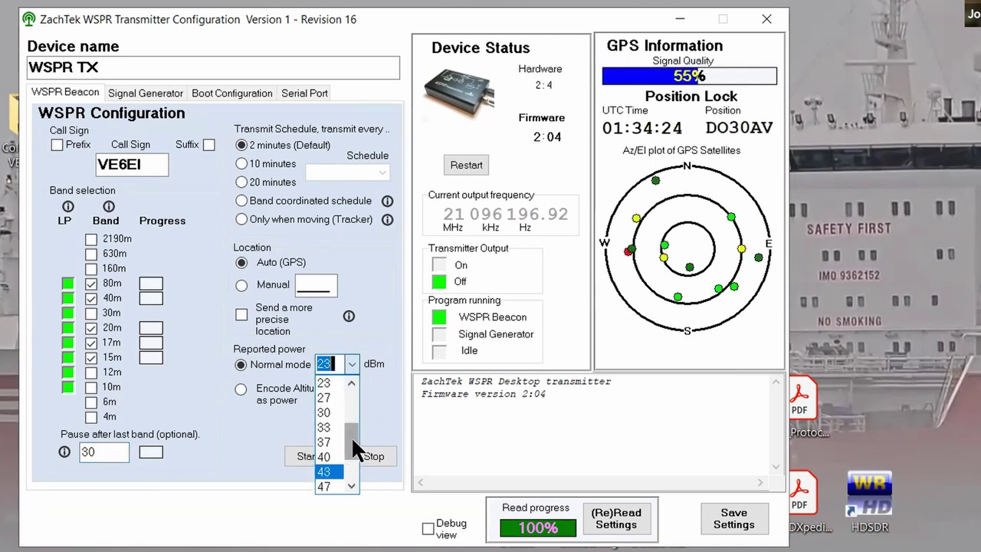
{"action": "scroll", "coordinate": [351, 452], "scroll_direction": "down", "scroll_amount": 2}
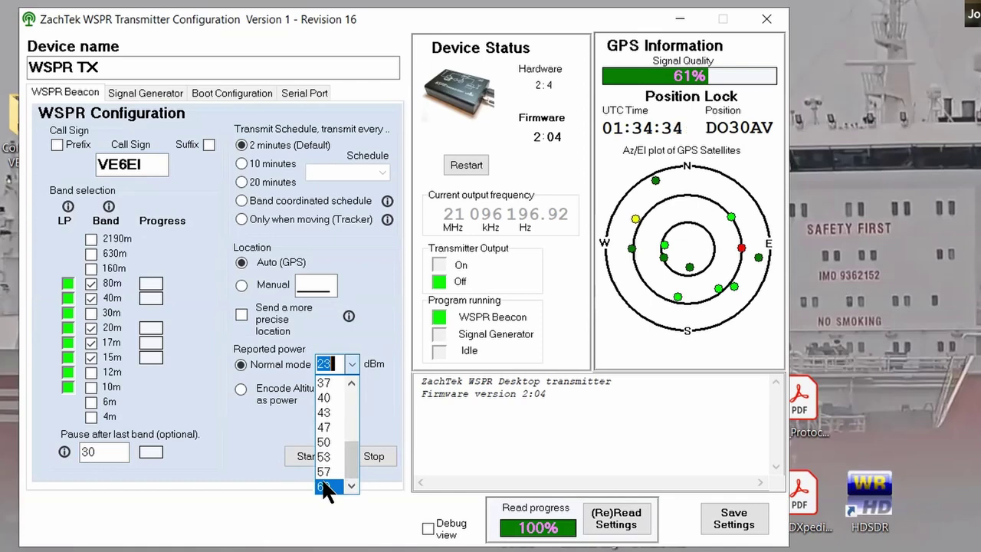
{"action": "left_click", "coordinate": [374, 407]}
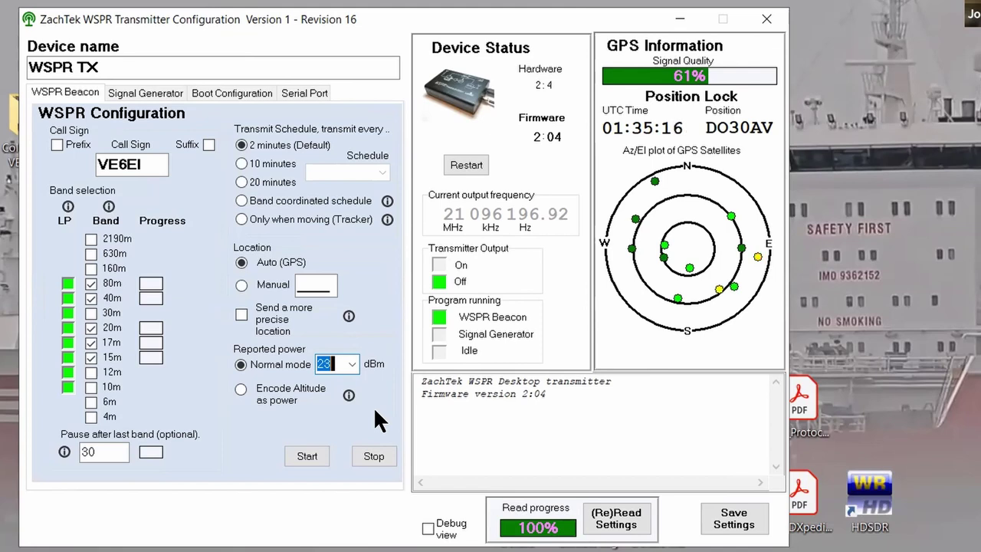
{"action": "left_click", "coordinate": [352, 364]}
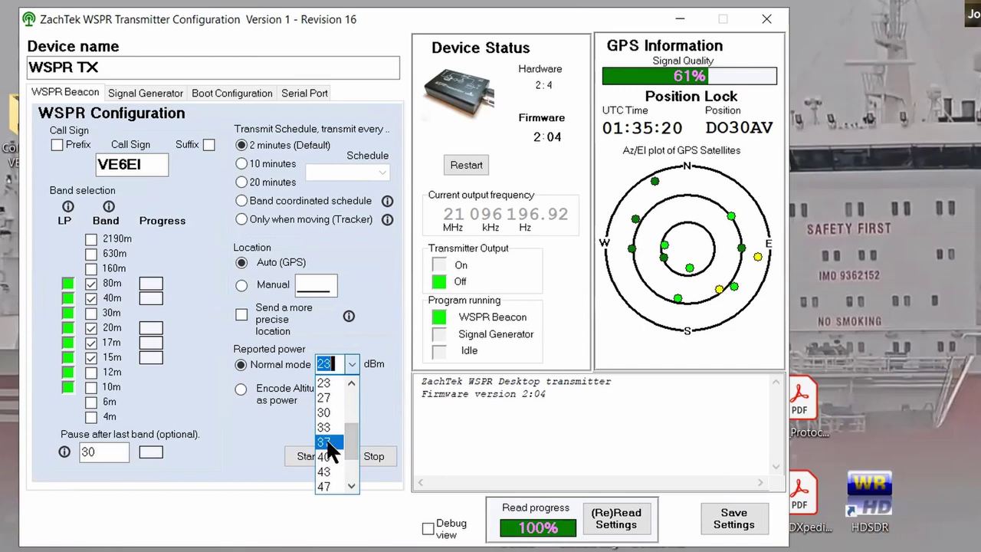
{"action": "left_click", "coordinate": [351, 363]}
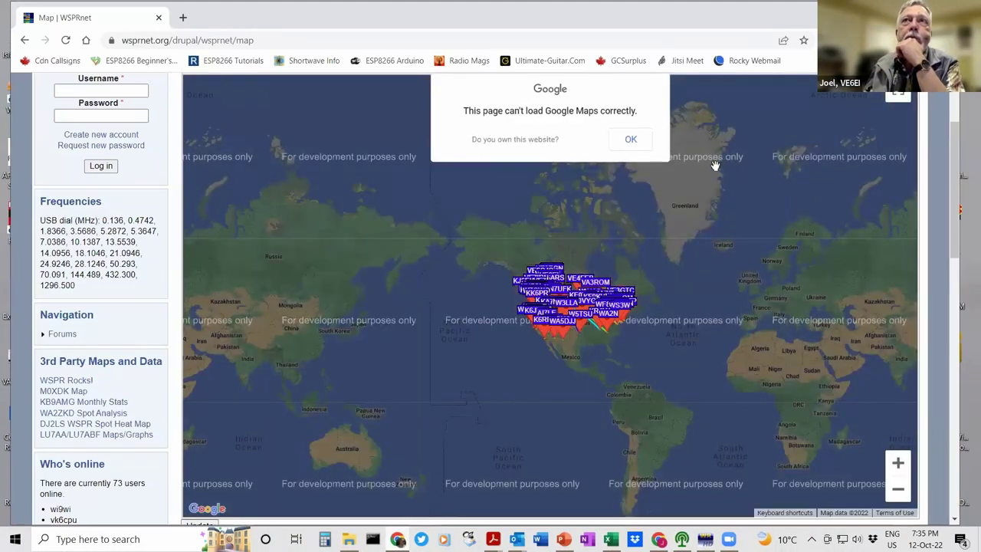
Step: Dismiss the Google Maps error on the WSPRnet map page and examine the band options in the map filters
{"action": "left_click", "coordinate": [642, 143]}
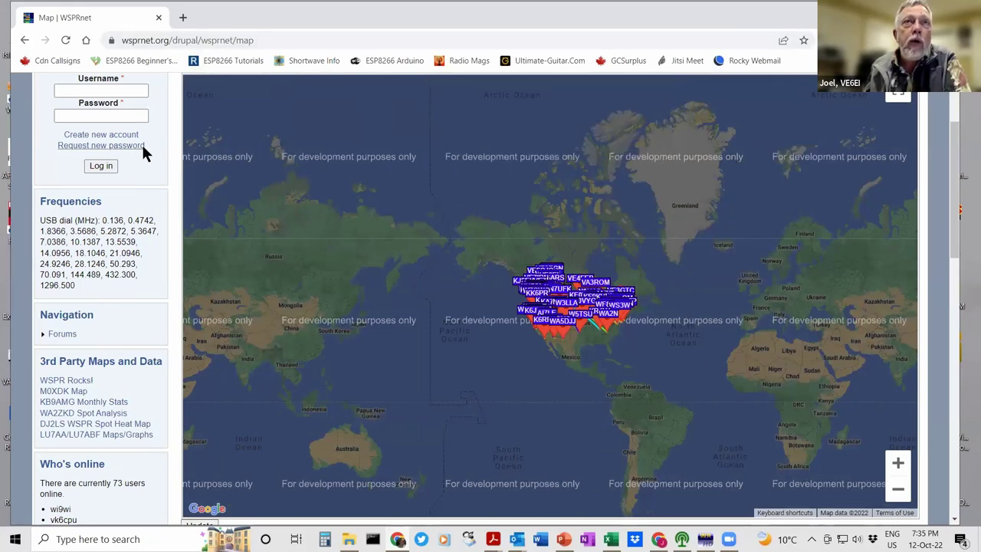
{"action": "scroll", "coordinate": [150, 153], "scroll_direction": "up", "scroll_amount": 3}
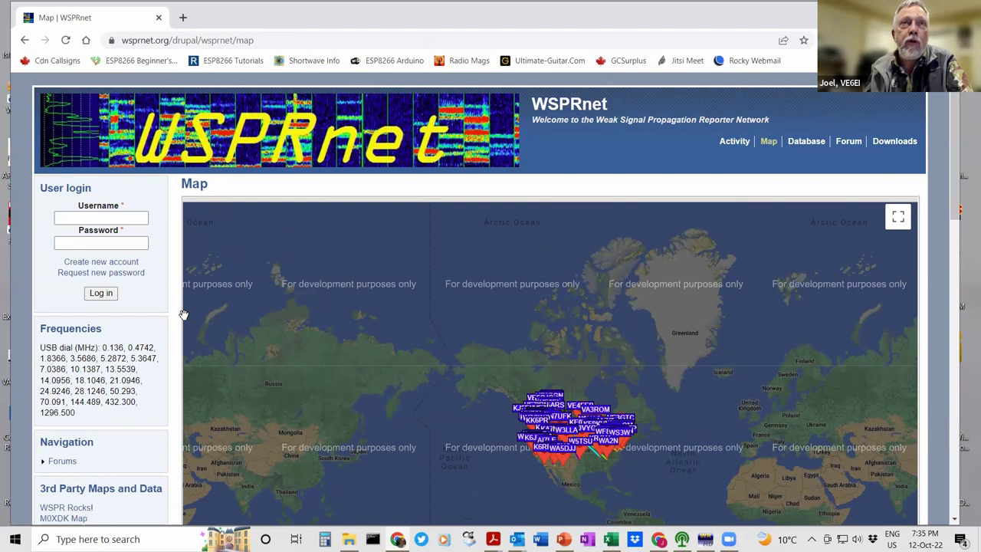
{"action": "scroll", "coordinate": [172, 312], "scroll_direction": "down", "scroll_amount": 1}
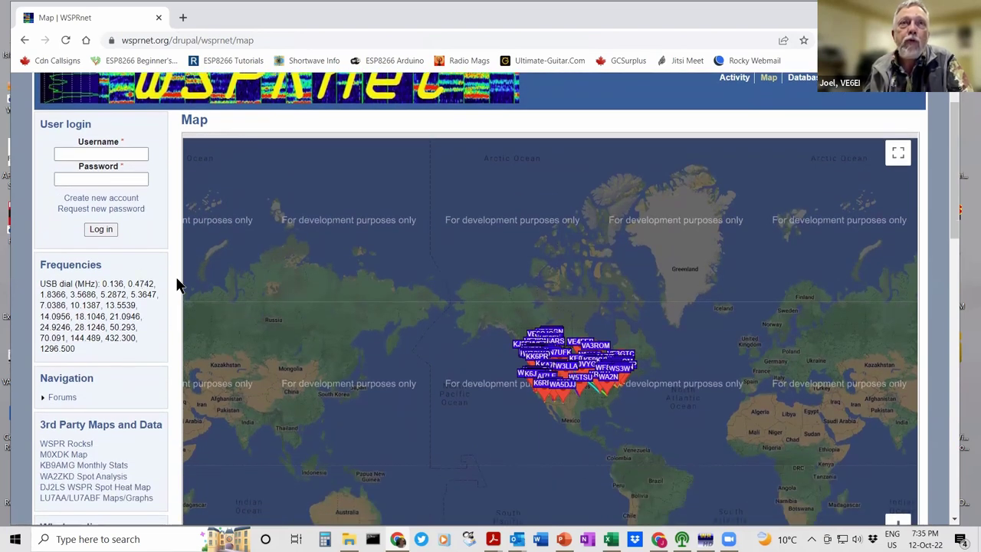
{"action": "scroll", "coordinate": [173, 280], "scroll_direction": "down", "scroll_amount": 1}
{"action": "scroll", "coordinate": [172, 276], "scroll_direction": "down", "scroll_amount": 5}
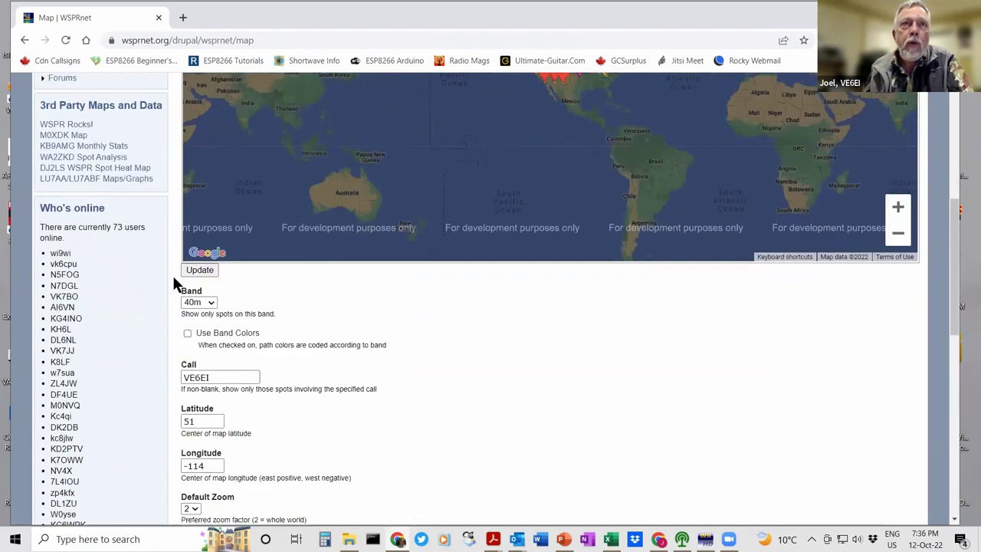
{"action": "scroll", "coordinate": [242, 230], "scroll_direction": "down", "scroll_amount": 1}
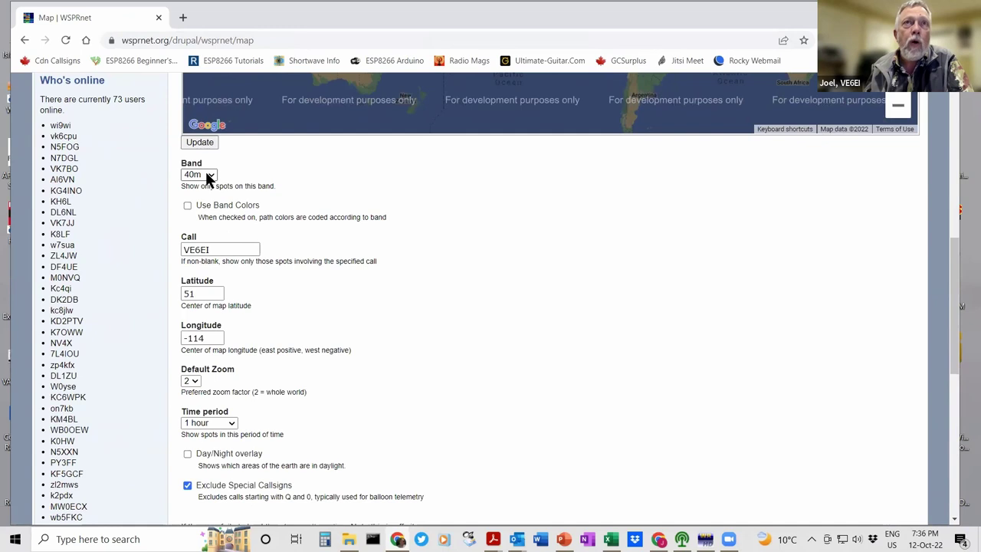
{"action": "left_click", "coordinate": [206, 175]}
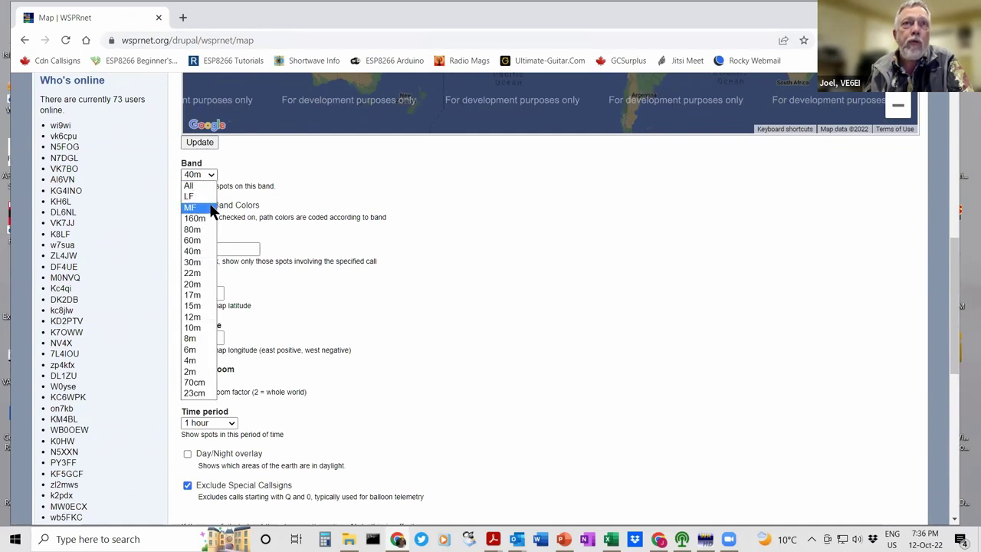
{"action": "left_click", "coordinate": [229, 158]}
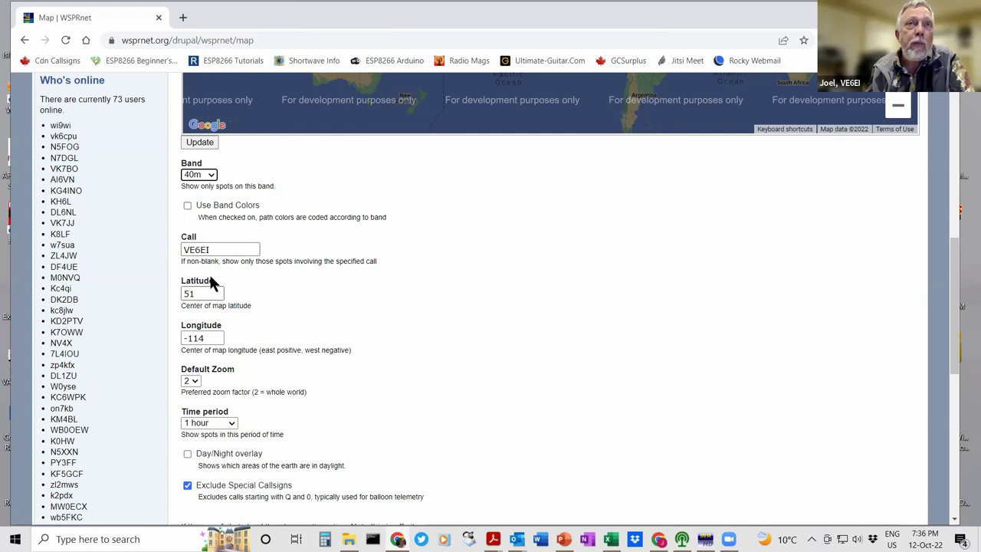
Step: Review the remaining map filters, update the 40m spot map for the last 1 hour and dismiss the Google Maps error
{"action": "scroll", "coordinate": [181, 314], "scroll_direction": "down", "scroll_amount": 1}
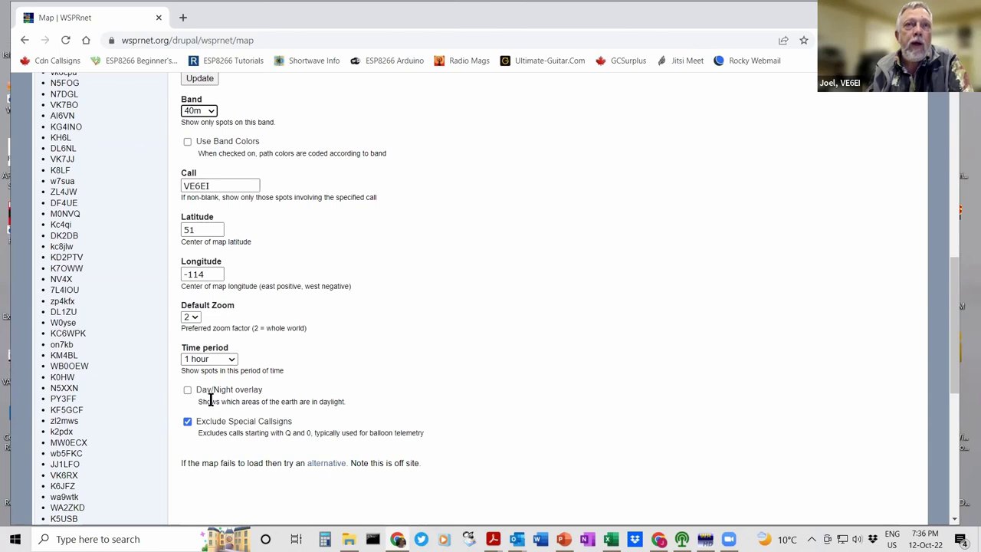
{"action": "left_click", "coordinate": [177, 215]}
{"action": "scroll", "coordinate": [184, 213], "scroll_direction": "up", "scroll_amount": 2}
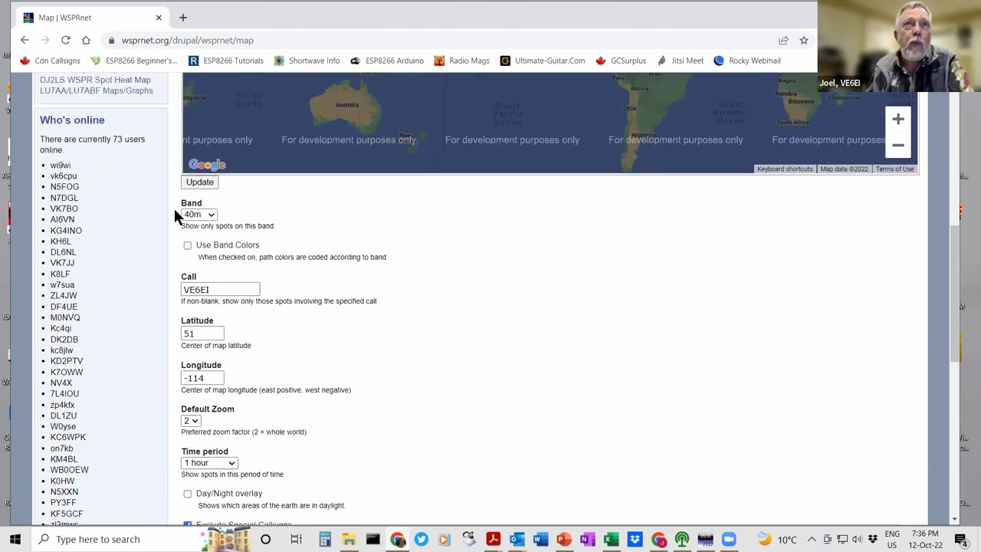
{"action": "left_click", "coordinate": [193, 207]}
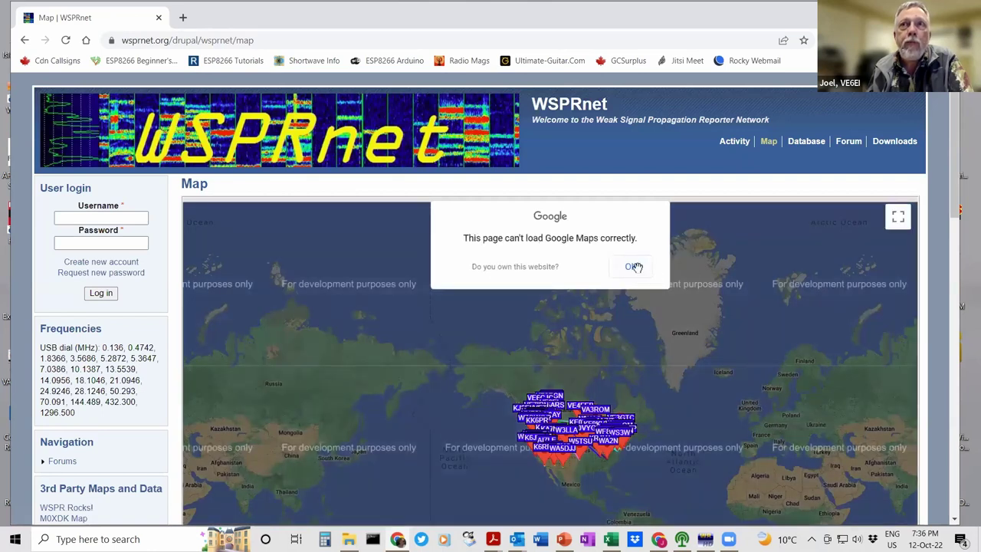
{"action": "left_click", "coordinate": [635, 268]}
Step: Zoom the WSPRnet map in on Canada and the United States and examine the stations and spot paths
{"action": "scroll", "coordinate": [175, 314], "scroll_direction": "down", "scroll_amount": 1}
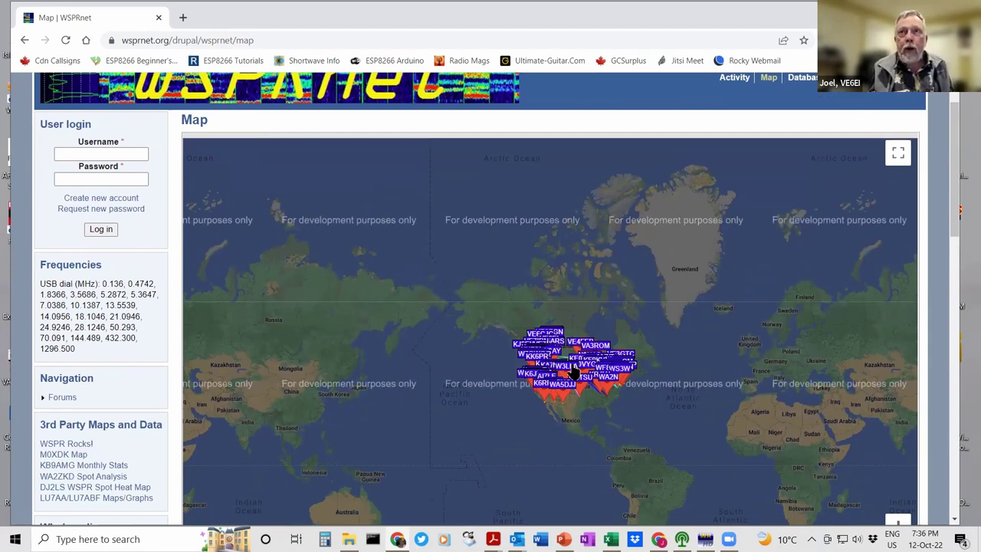
{"action": "scroll", "coordinate": [574, 371], "scroll_direction": "up", "scroll_amount": 1}
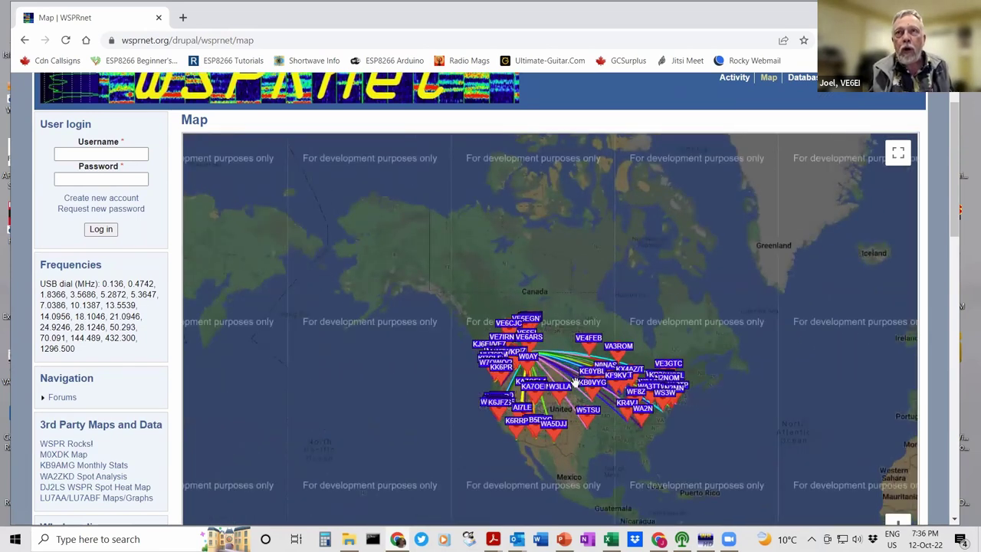
{"action": "scroll", "coordinate": [575, 381], "scroll_direction": "up", "scroll_amount": 1}
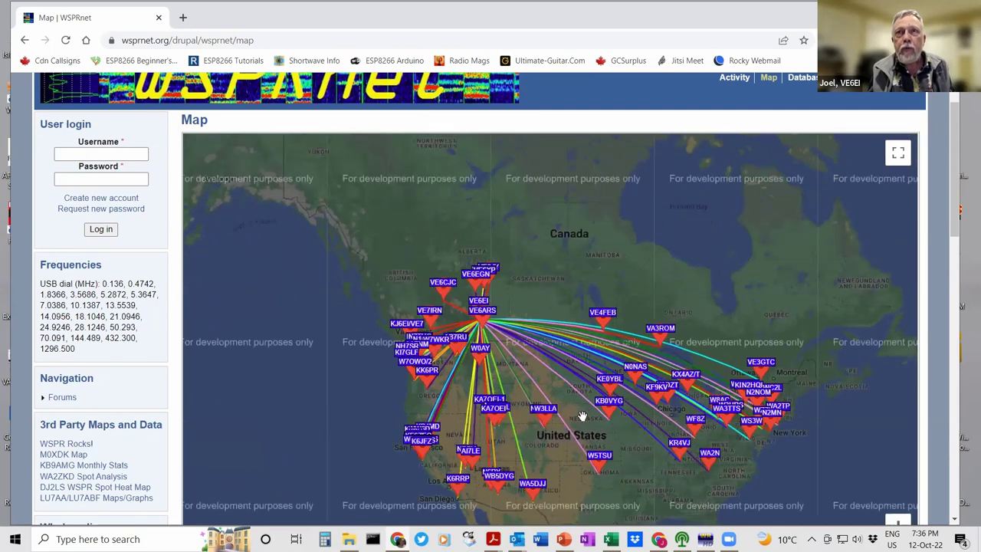
{"action": "scroll", "coordinate": [583, 416], "scroll_direction": "up", "scroll_amount": 1}
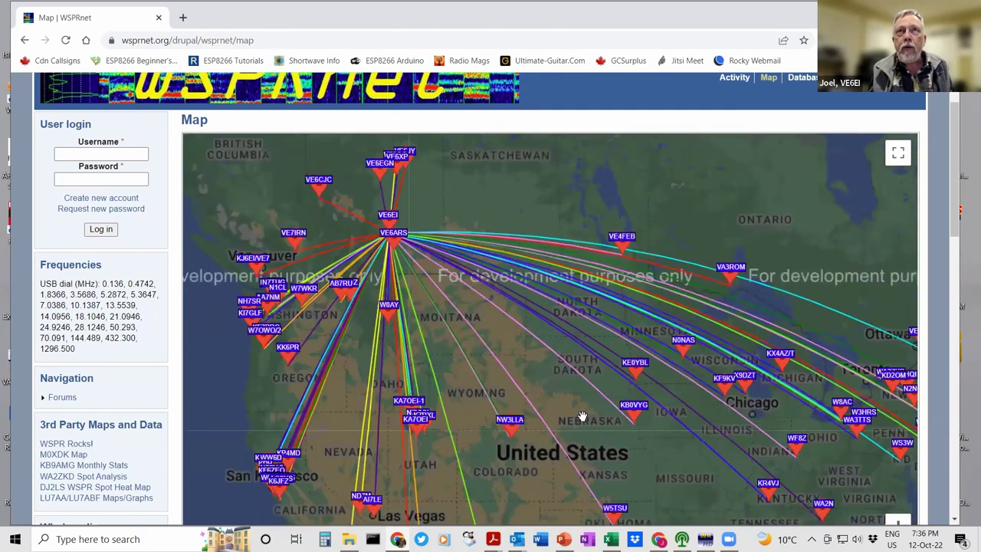
{"action": "scroll", "coordinate": [583, 416], "scroll_direction": "down", "scroll_amount": 1}
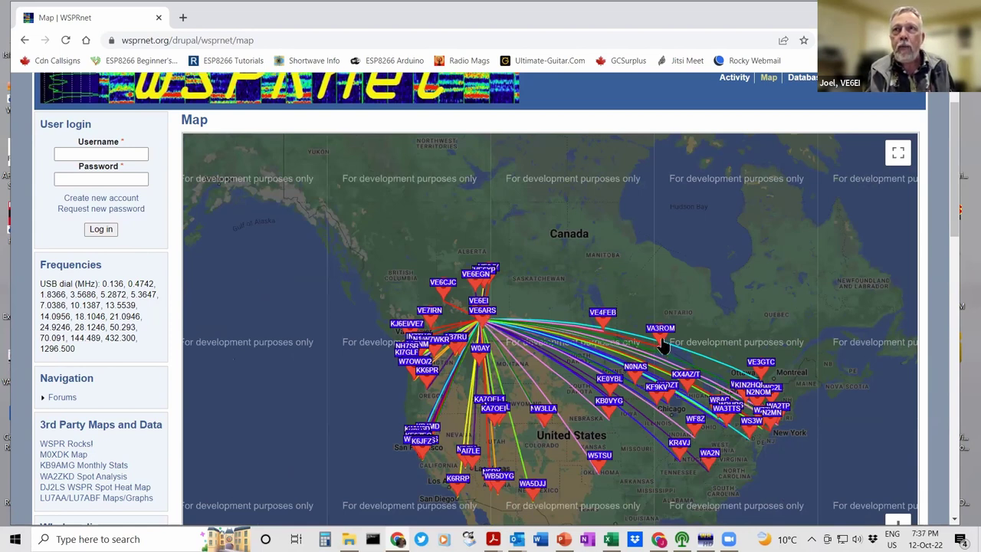
{"action": "scroll", "coordinate": [664, 346], "scroll_direction": "up", "scroll_amount": 1}
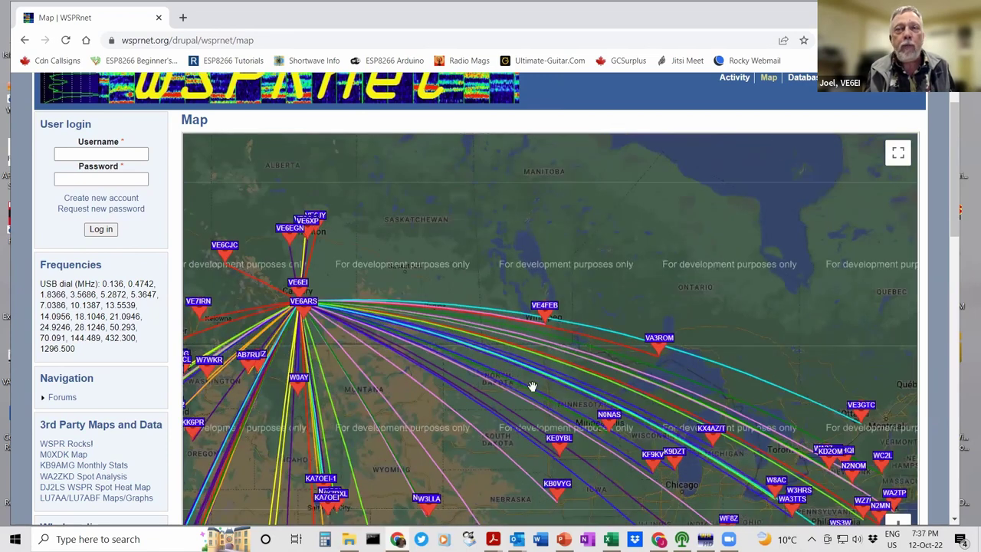
{"action": "left_click_drag", "start_coordinate": [526, 390], "coordinate": [583, 281]}
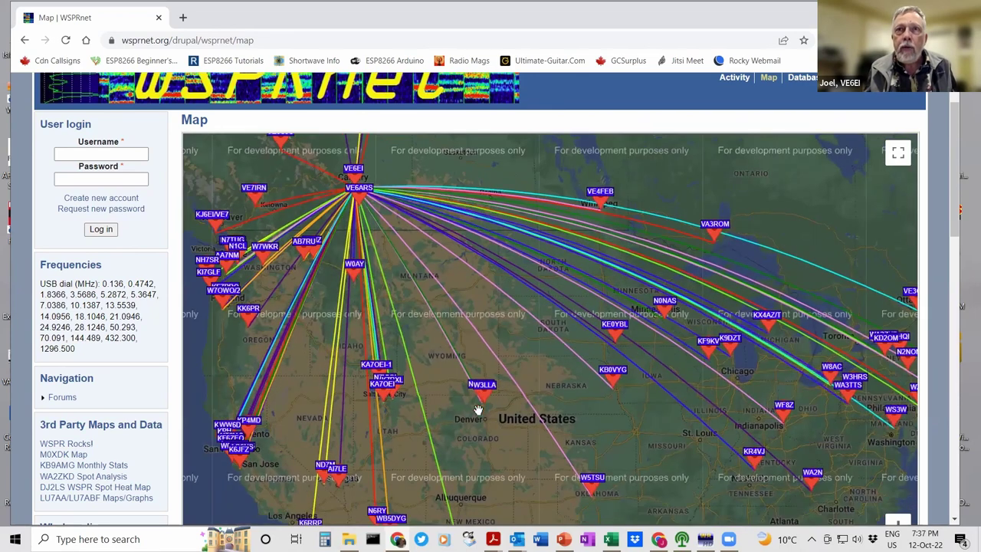
Step: Zoom the WSPRnet map out from the United States and examine the extent of the 40m spot paths across North America
{"action": "scroll", "coordinate": [473, 410], "scroll_direction": "down", "scroll_amount": 1}
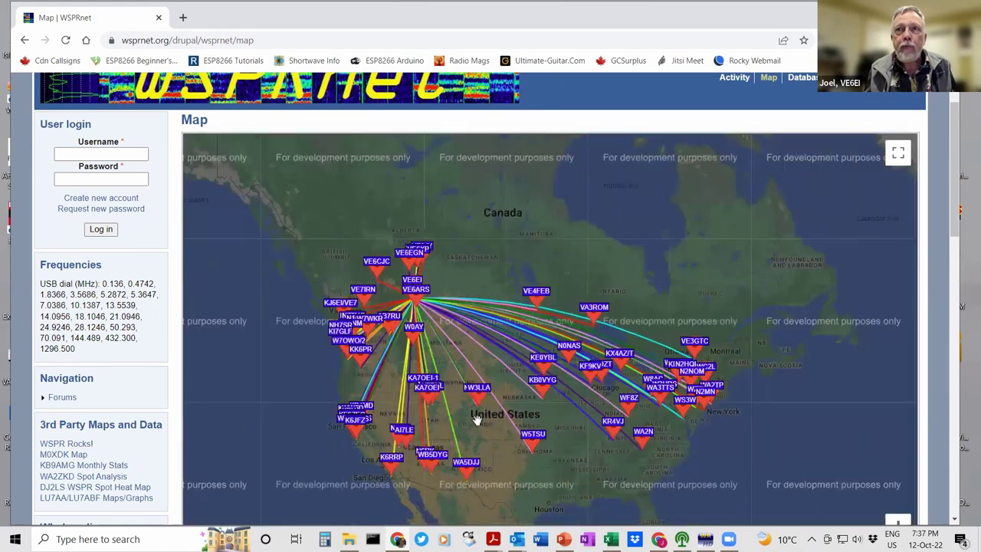
{"action": "left_click_drag", "start_coordinate": [484, 438], "coordinate": [498, 340]}
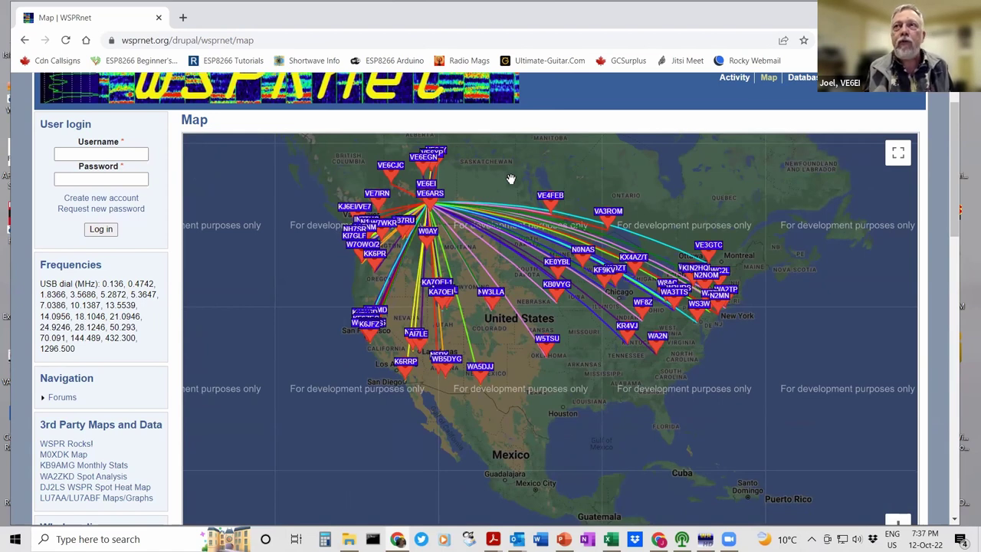
{"action": "left_click_drag", "start_coordinate": [511, 179], "coordinate": [509, 198]}
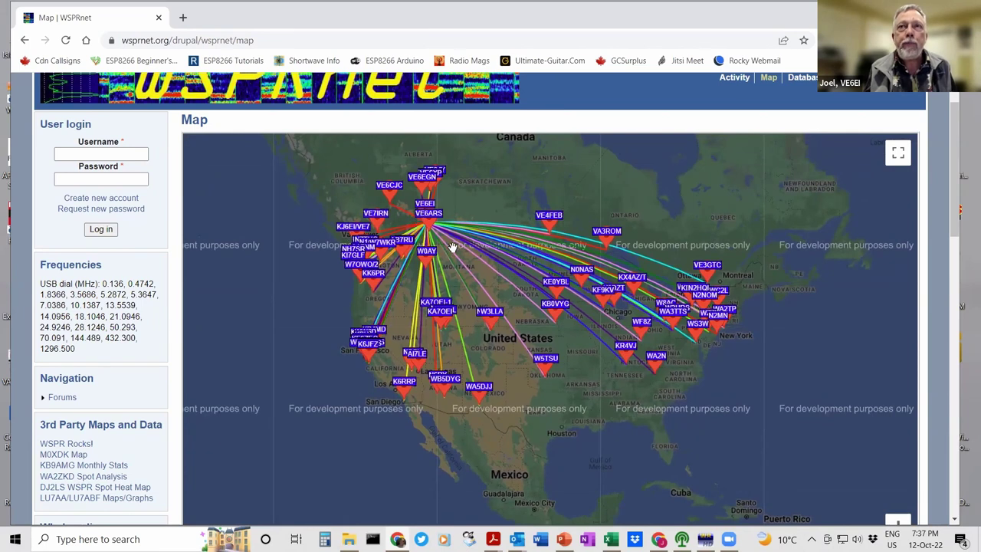
{"action": "scroll", "coordinate": [453, 246], "scroll_direction": "down", "scroll_amount": 1}
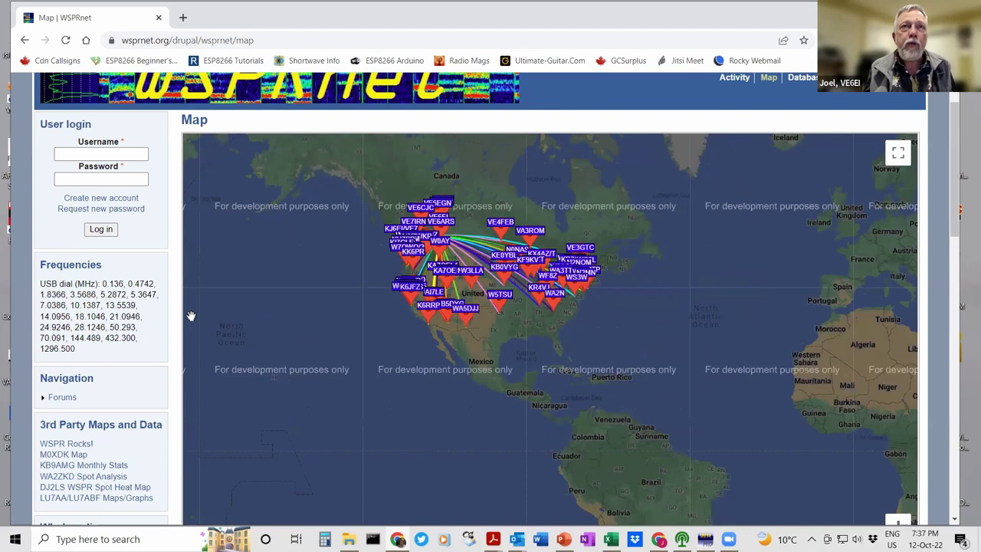
Step: Set the map's band filter to 20m, update the spot map and dismiss the Google Maps error
{"action": "scroll", "coordinate": [173, 321], "scroll_direction": "down", "scroll_amount": 1}
{"action": "scroll", "coordinate": [172, 318], "scroll_direction": "down", "scroll_amount": 3}
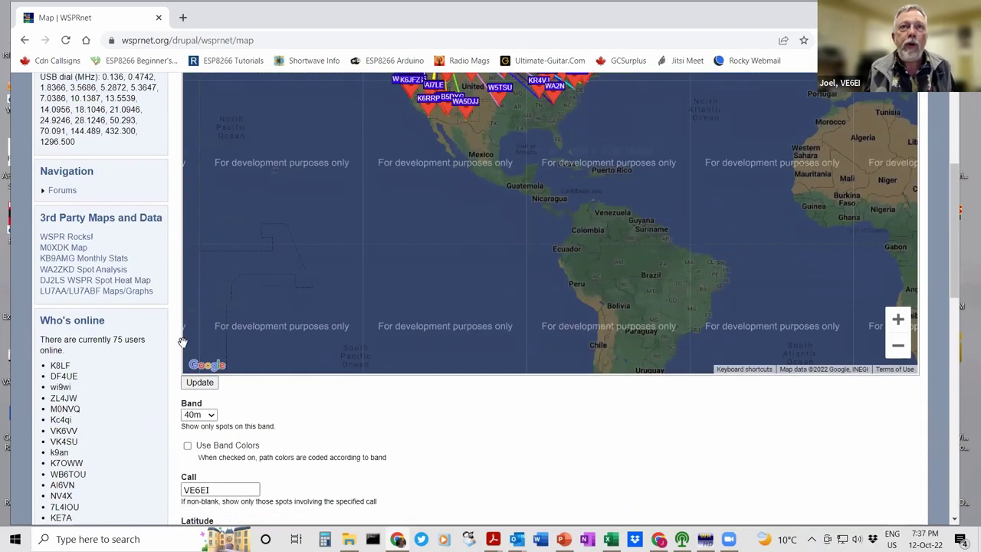
{"action": "left_click", "coordinate": [200, 368]}
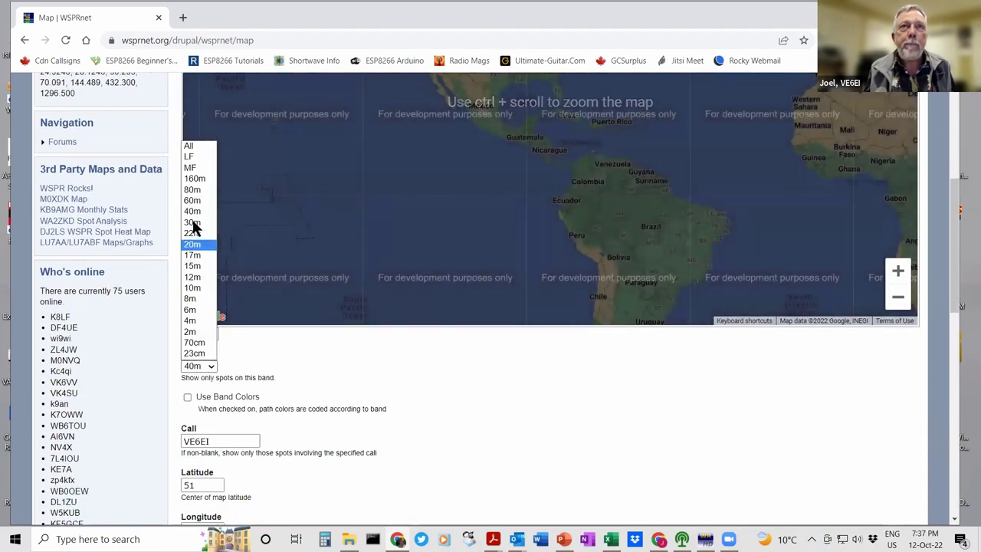
{"action": "left_click", "coordinate": [190, 246]}
{"action": "left_click", "coordinate": [204, 334]}
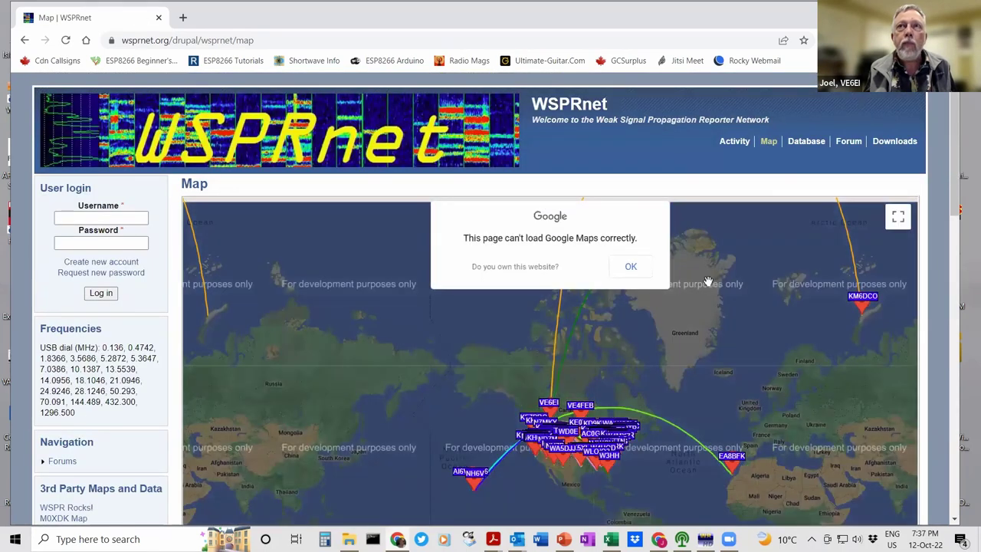
{"action": "left_click", "coordinate": [631, 267]}
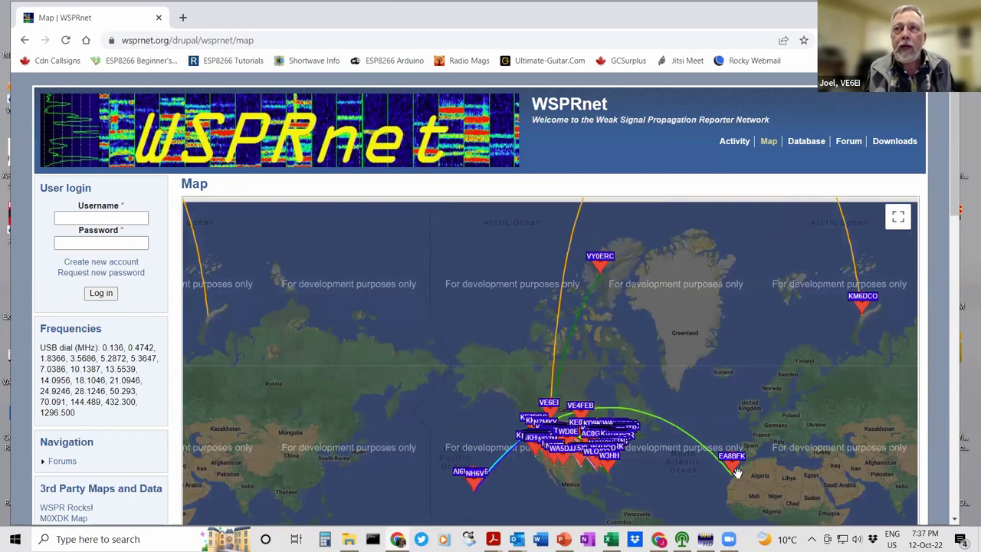
Step: Examine the 20m spot path crossing the Atlantic to the station off the coast of Morocco and Western Sahara
{"action": "mouse_move", "coordinate": [738, 473]}
{"action": "left_mouse_down"}
{"action": "mouse_move", "coordinate": [605, 362]}
{"action": "mouse_move", "coordinate": [558, 360]}
{"action": "left_mouse_up"}
{"action": "scroll", "coordinate": [558, 360], "scroll_direction": "up", "scroll_amount": 1}
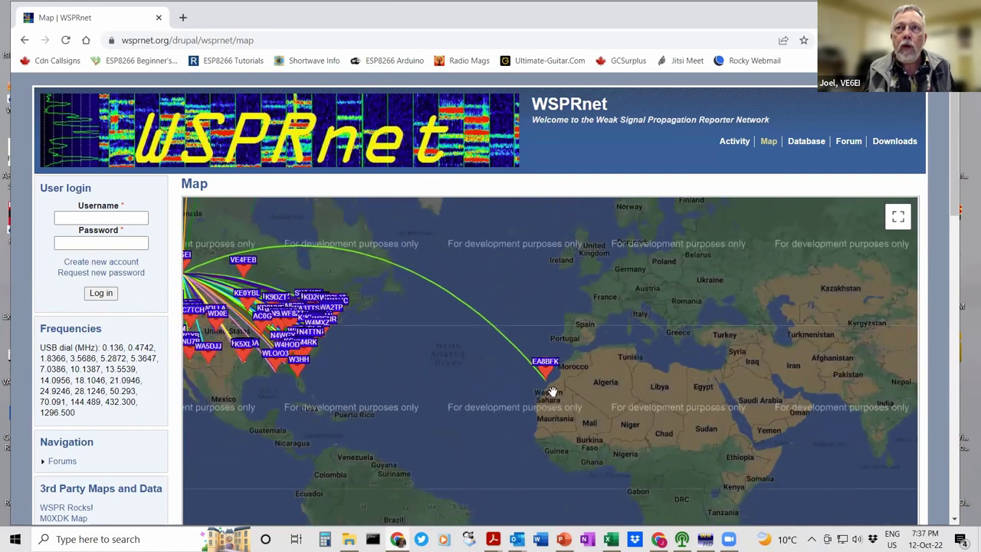
{"action": "scroll", "coordinate": [553, 383], "scroll_direction": "up", "scroll_amount": 1}
{"action": "scroll", "coordinate": [563, 360], "scroll_direction": "up", "scroll_amount": 1}
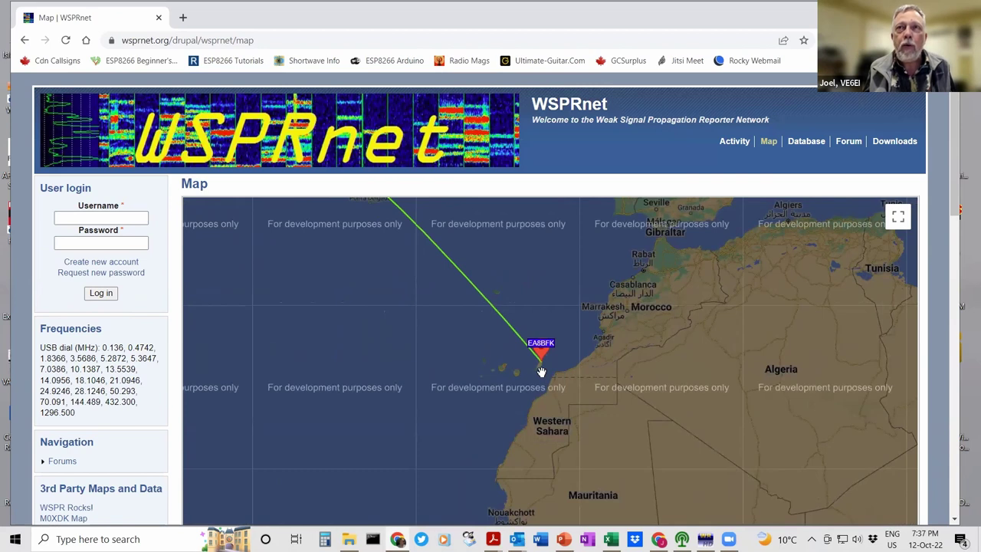
{"action": "scroll", "coordinate": [541, 372], "scroll_direction": "down", "scroll_amount": 1}
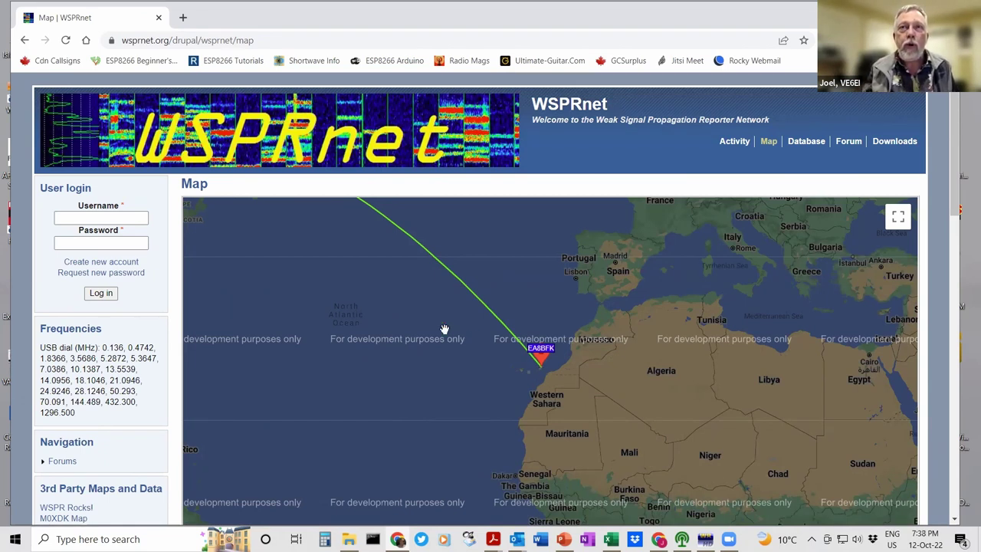
{"action": "scroll", "coordinate": [528, 367], "scroll_direction": "down", "scroll_amount": 2}
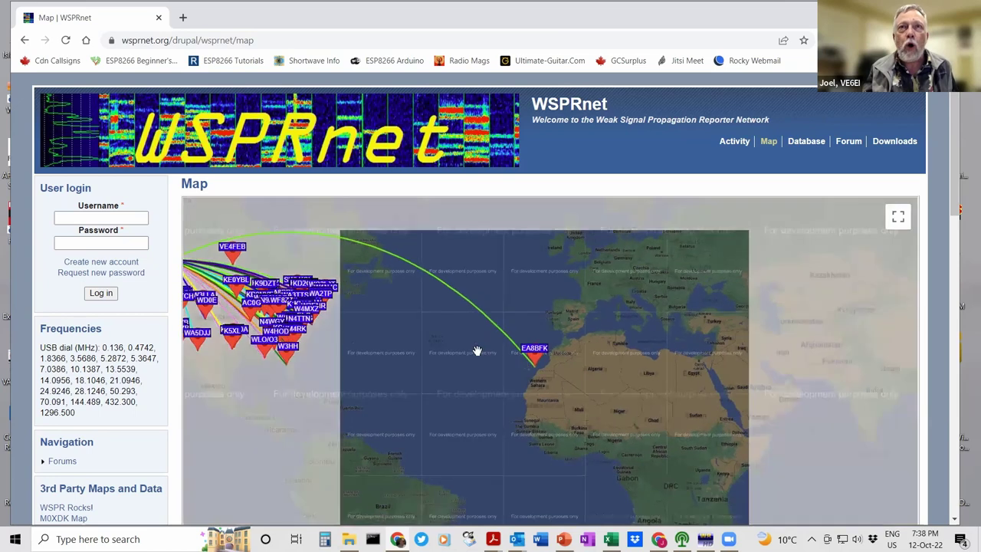
Step: Examine the 20m spot paths to the Pacific stations and to the station in Canada's far north, west of Greenland
{"action": "left_click_drag", "start_coordinate": [327, 363], "coordinate": [501, 364]}
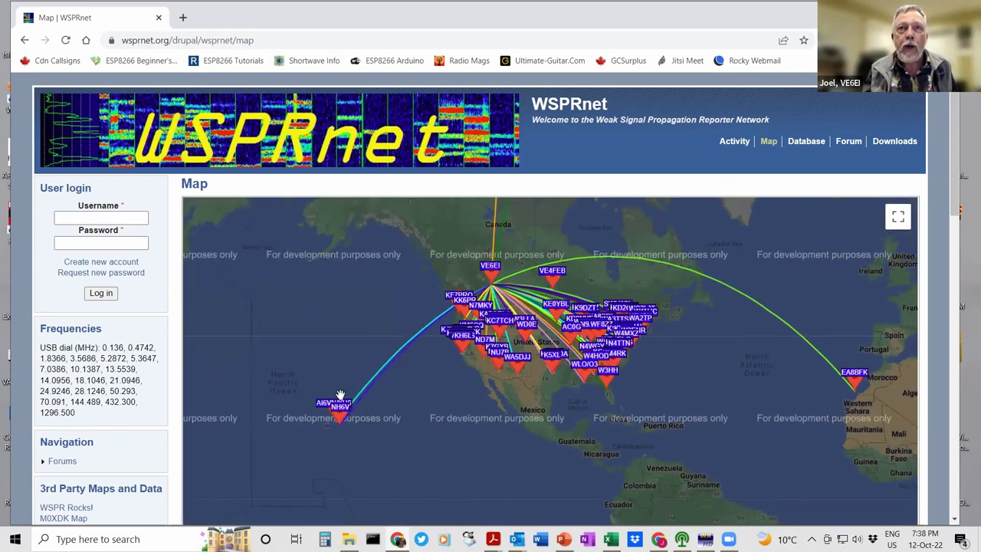
{"action": "left_click_drag", "start_coordinate": [481, 303], "coordinate": [391, 370]}
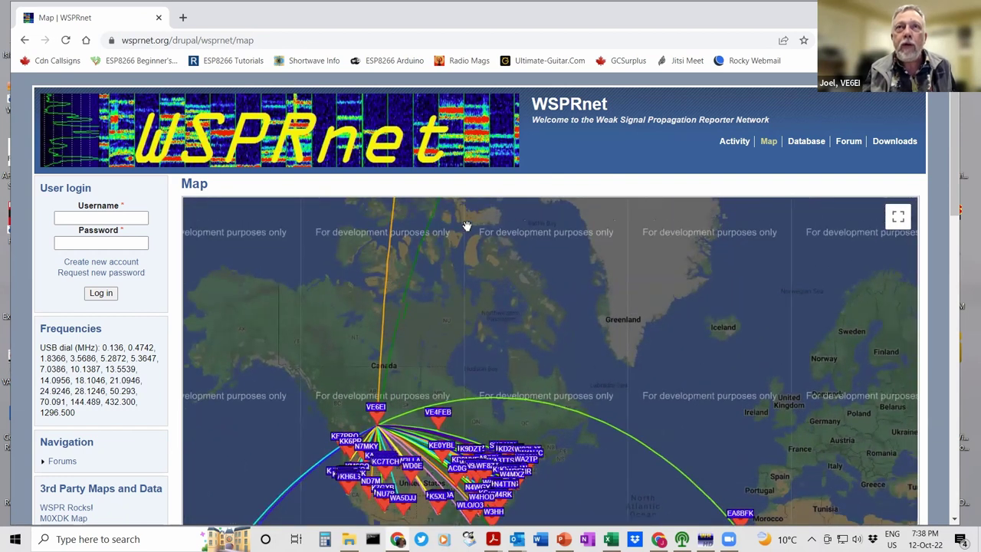
{"action": "scroll", "coordinate": [401, 362], "scroll_direction": "down", "scroll_amount": 1}
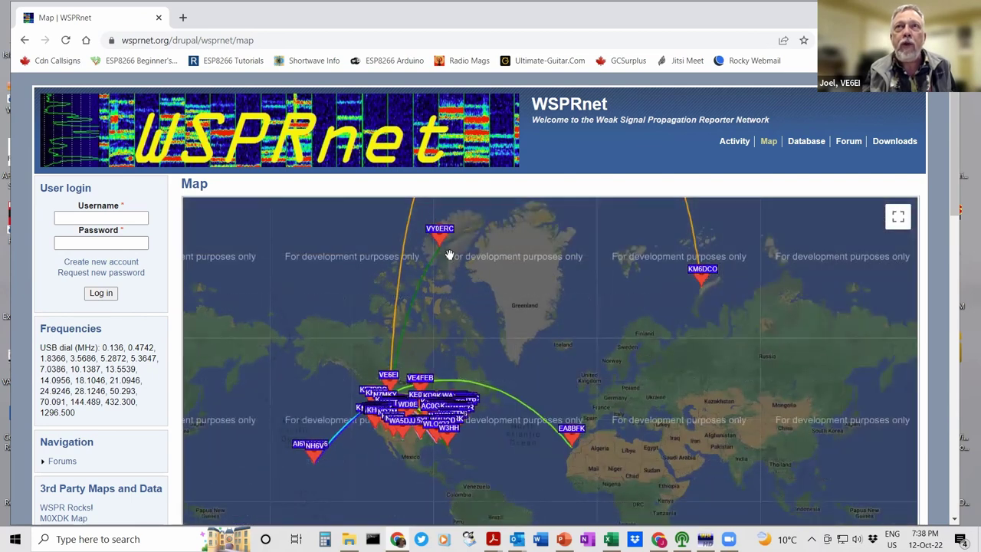
{"action": "scroll", "coordinate": [448, 252], "scroll_direction": "up", "scroll_amount": 2}
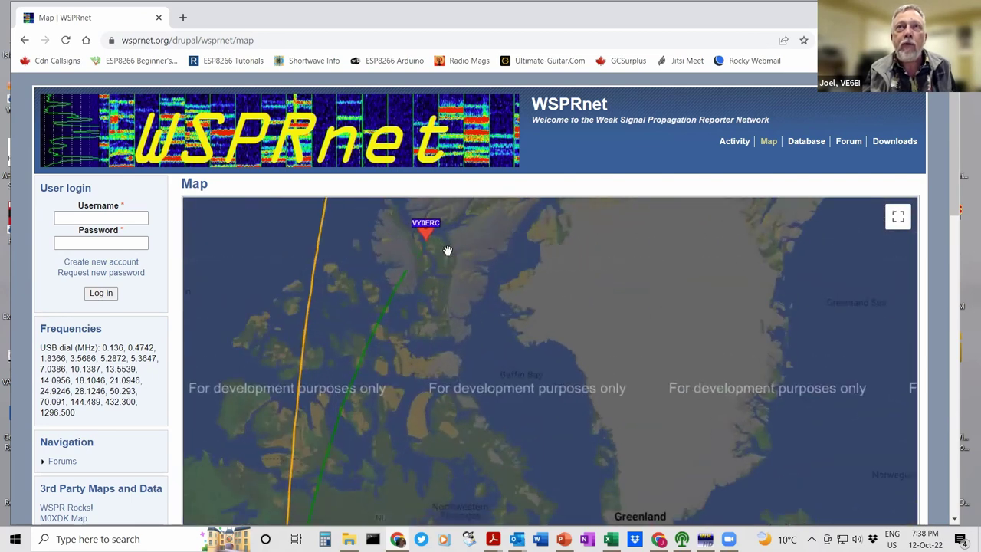
{"action": "mouse_move", "coordinate": [436, 246]}
{"action": "left_mouse_down"}
{"action": "mouse_move", "coordinate": [443, 345]}
{"action": "mouse_move", "coordinate": [434, 365]}
{"action": "mouse_move", "coordinate": [425, 357]}
{"action": "left_mouse_up"}
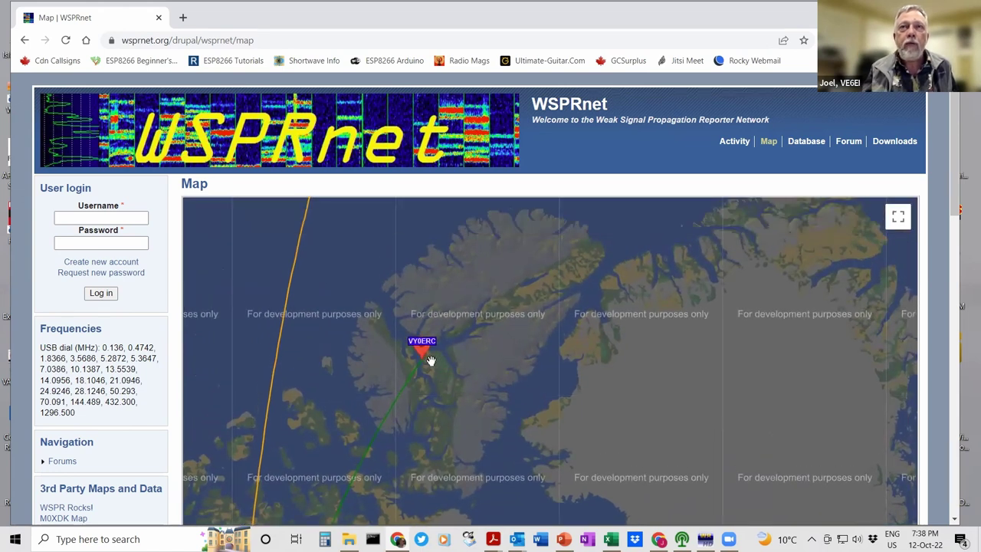
{"action": "scroll", "coordinate": [430, 360], "scroll_direction": "down", "scroll_amount": 1}
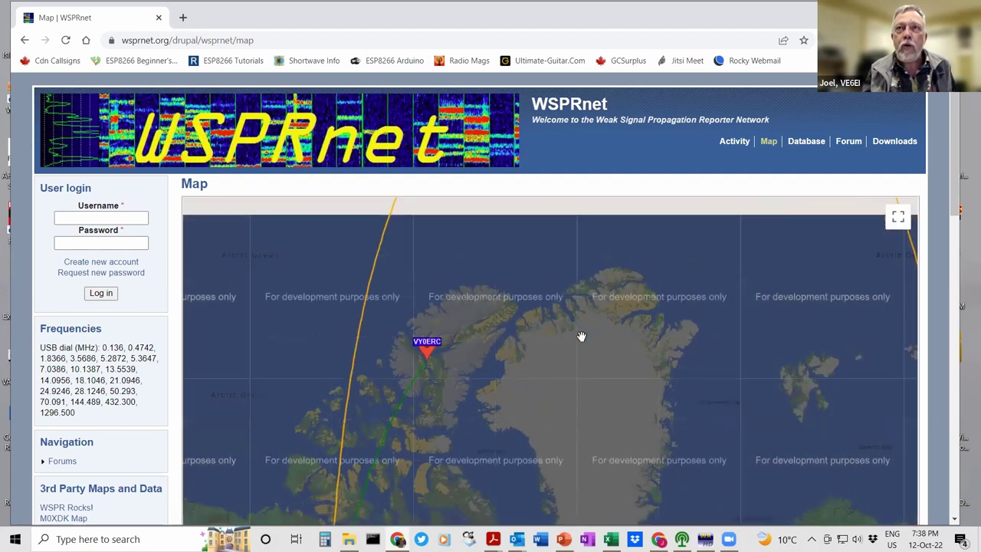
Step: Examine the 20m spot path over the Arctic Ocean to the station north of Russia, and review the worldwide spot map
{"action": "mouse_move", "coordinate": [454, 345]}
{"action": "left_mouse_down"}
{"action": "mouse_move", "coordinate": [517, 414]}
{"action": "mouse_move", "coordinate": [252, 296]}
{"action": "left_mouse_up"}
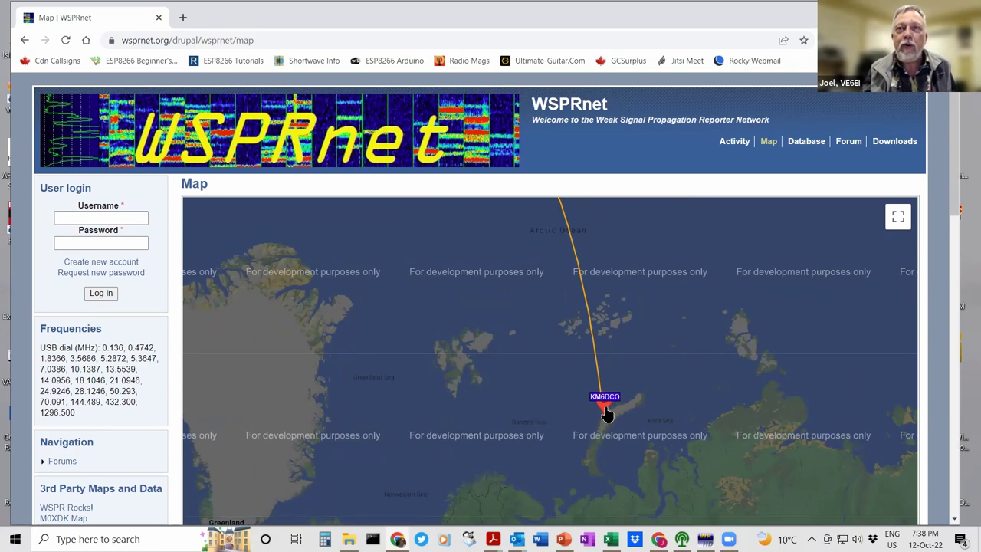
{"action": "scroll", "coordinate": [627, 357], "scroll_direction": "down", "scroll_amount": 2}
{"action": "scroll", "coordinate": [627, 356], "scroll_direction": "down", "scroll_amount": 2, "text": "ctrl"}
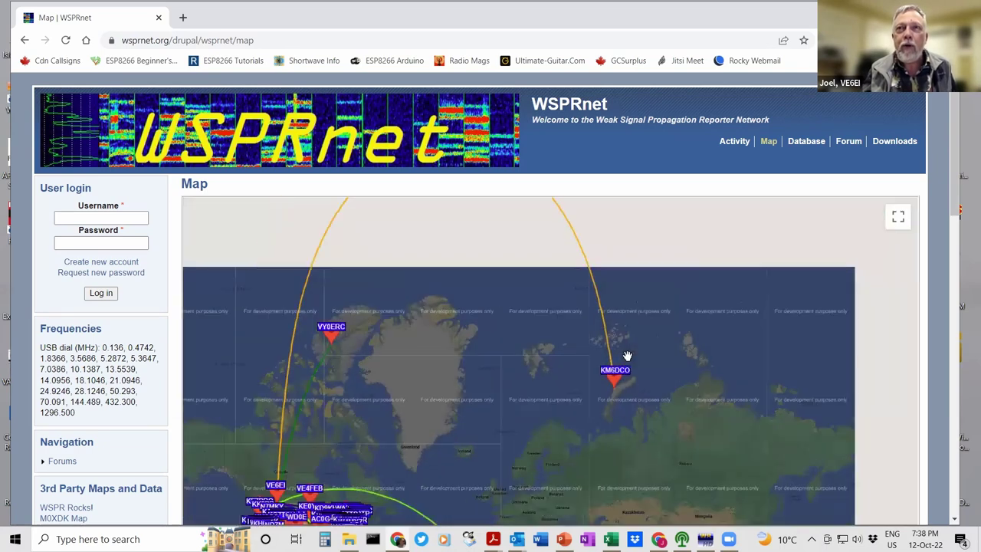
{"action": "scroll", "coordinate": [587, 275], "scroll_direction": "down", "scroll_amount": 3, "text": "ctrl"}
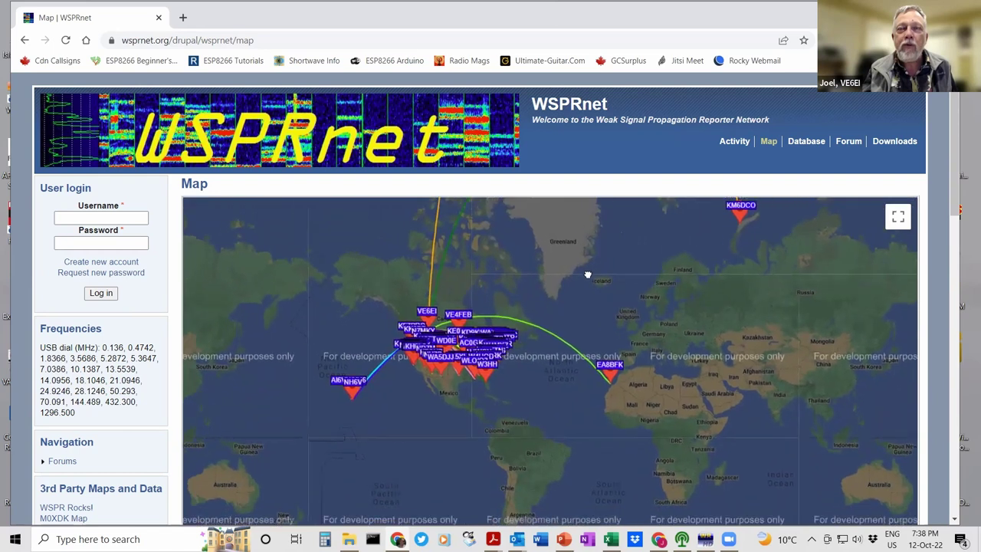
{"action": "left_click_drag", "start_coordinate": [588, 275], "coordinate": [619, 281]}
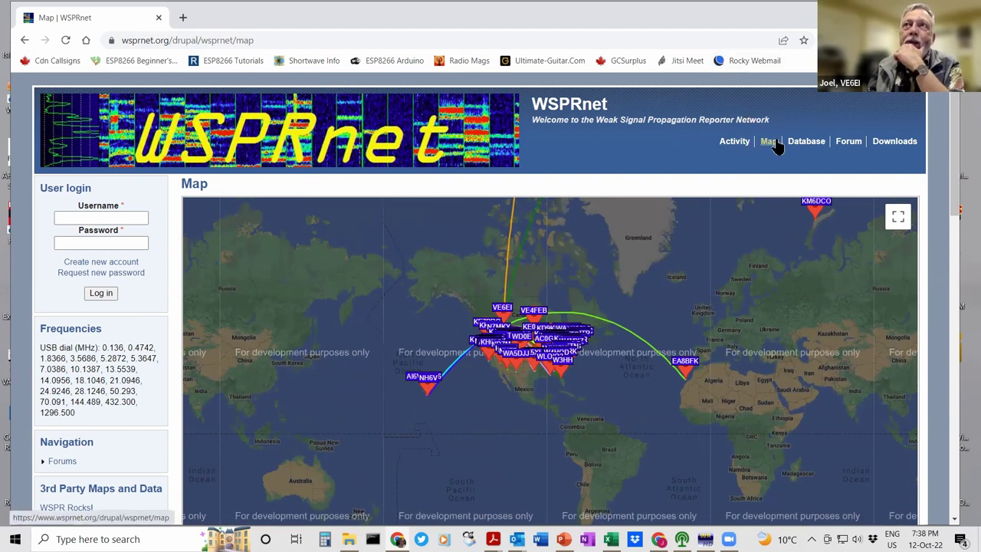
Step: Open the WSPRnet spot database and examine the SNR values and reporting stations in the list of spots
{"action": "left_click", "coordinate": [801, 144]}
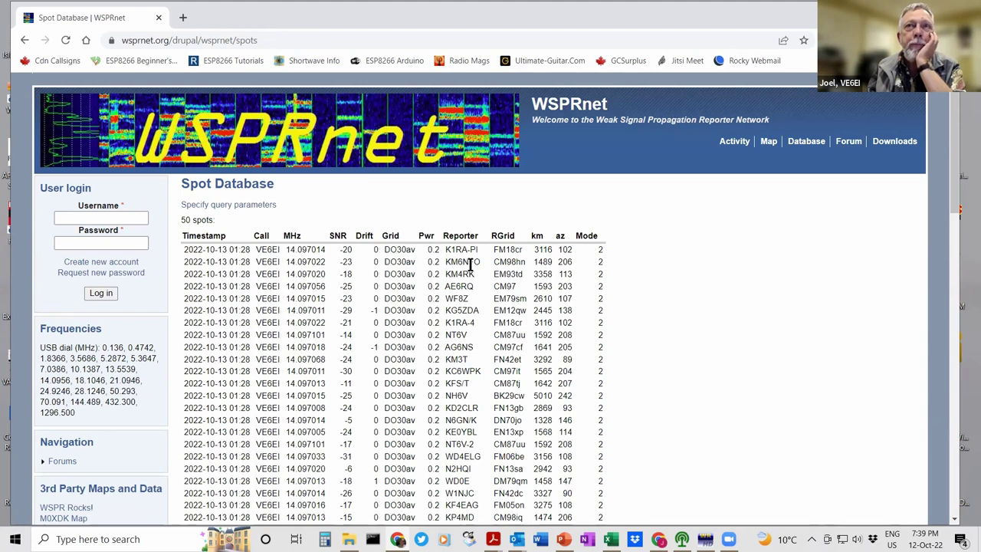
{"action": "double_click", "coordinate": [347, 250]}
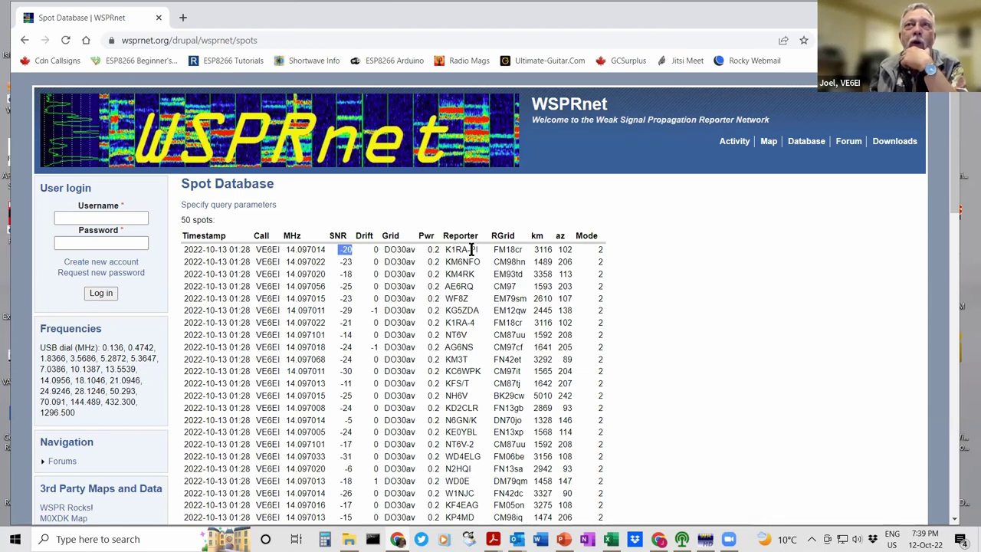
{"action": "double_click", "coordinate": [348, 309]}
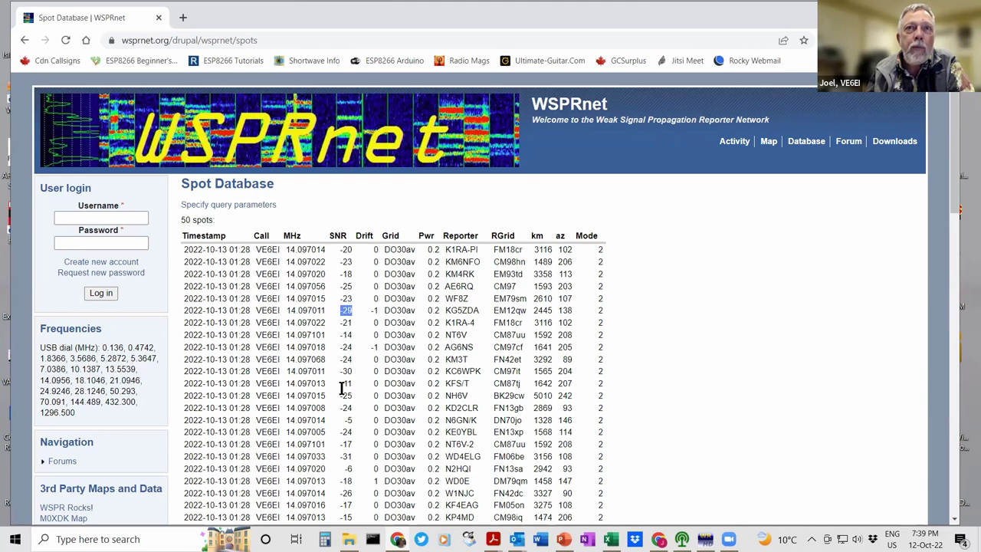
{"action": "double_click", "coordinate": [346, 420]}
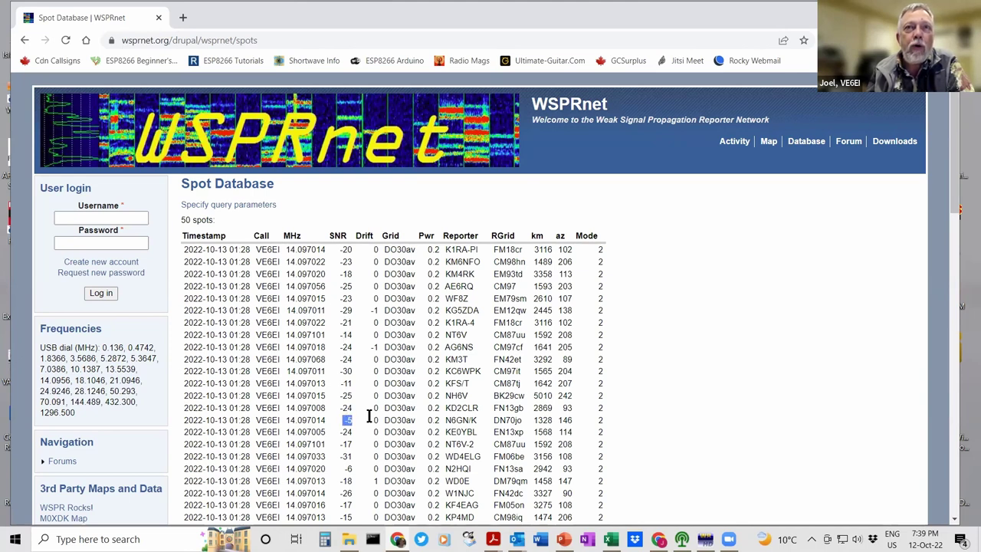
{"action": "scroll", "coordinate": [366, 420], "scroll_direction": "down", "scroll_amount": 5}
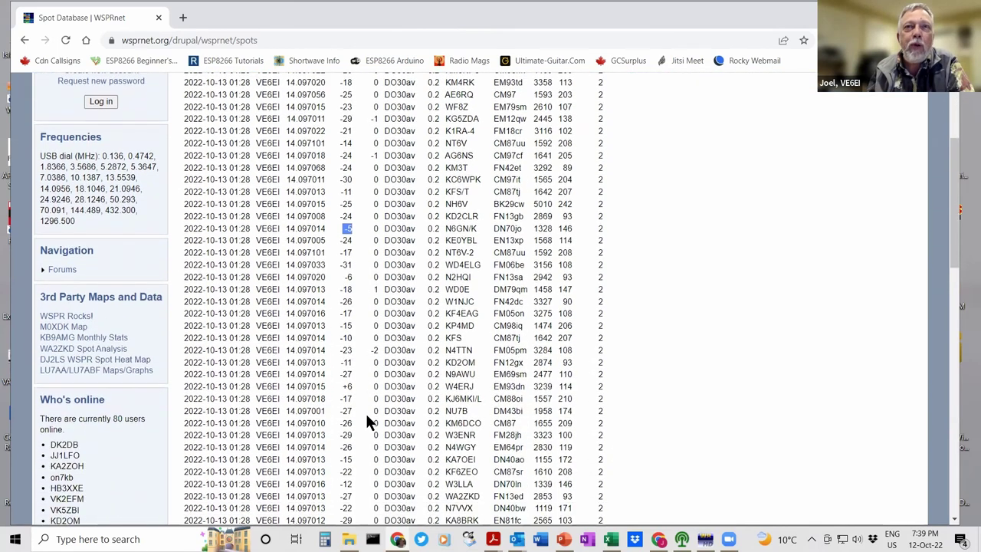
{"action": "scroll", "coordinate": [367, 418], "scroll_direction": "down", "scroll_amount": 1}
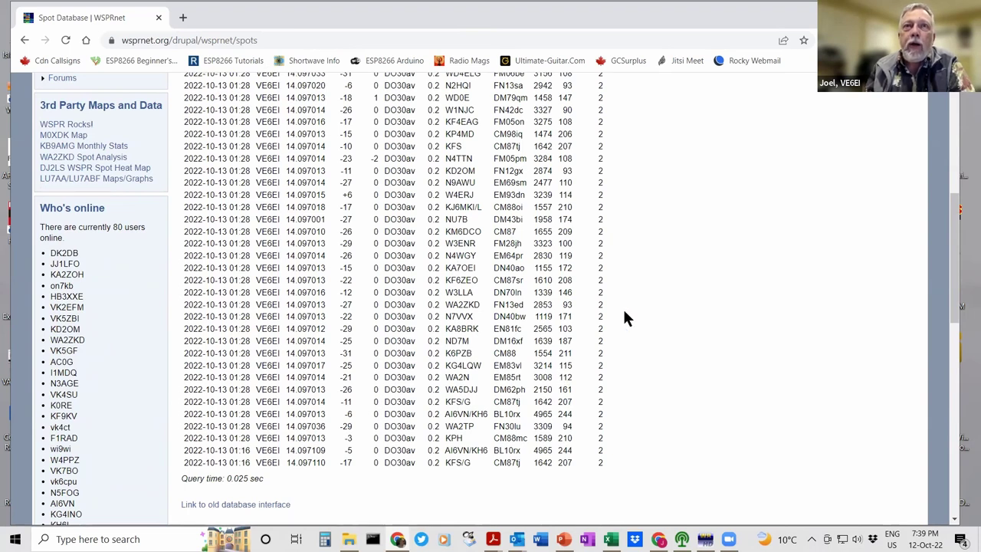
{"action": "scroll", "coordinate": [624, 318], "scroll_direction": "up", "scroll_amount": 5}
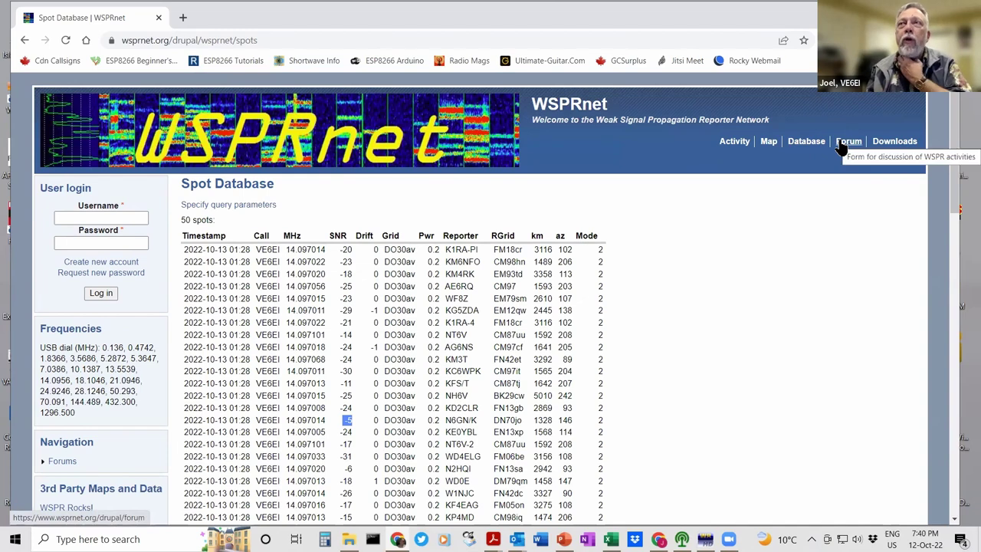
Step: Open the WSPRnet activity page and examine the active stations listed for the LF to 60m bands
{"action": "left_click", "coordinate": [738, 144]}
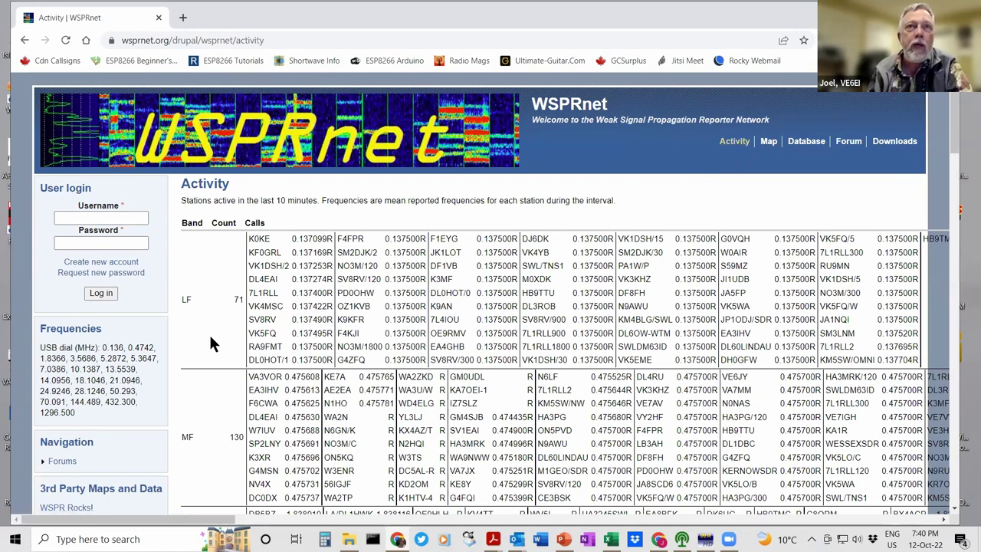
{"action": "scroll", "coordinate": [209, 334], "scroll_direction": "down", "scroll_amount": 4}
{"action": "scroll", "coordinate": [208, 332], "scroll_direction": "down", "scroll_amount": 1}
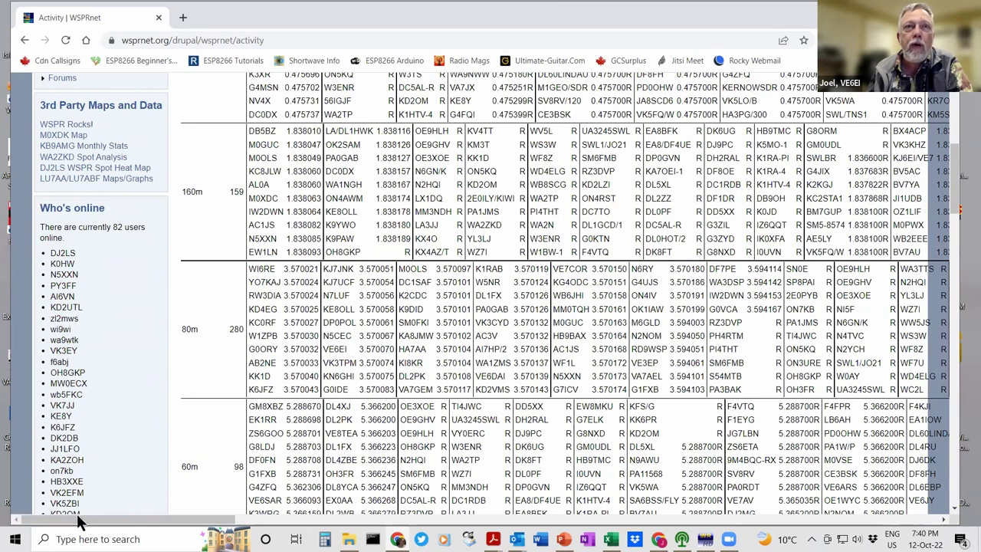
{"action": "left_click_drag", "start_coordinate": [79, 521], "coordinate": [216, 524]}
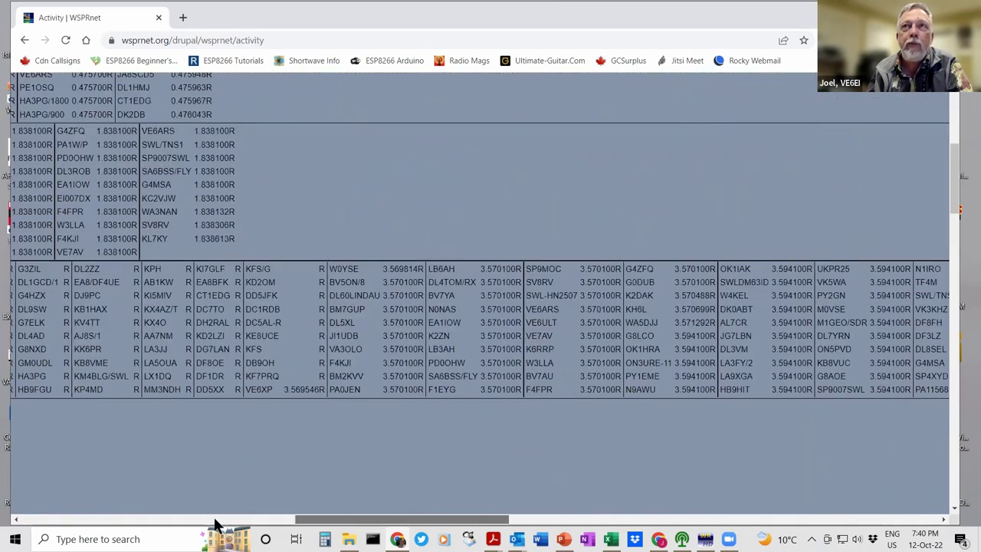
{"action": "scroll", "coordinate": [216, 524], "scroll_direction": "right", "scroll_amount": 10}
{"action": "scroll", "coordinate": [216, 524], "scroll_direction": "left", "scroll_amount": 10}
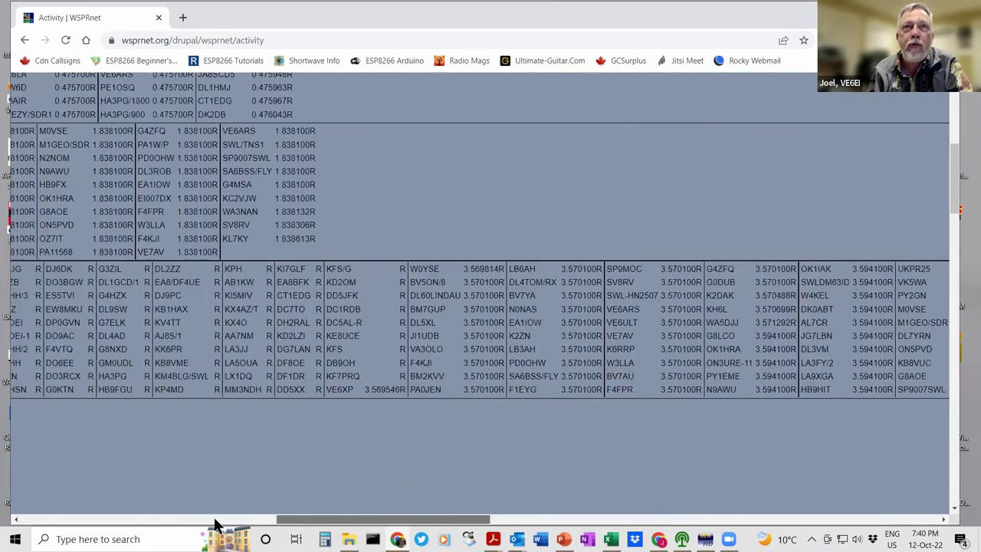
{"action": "scroll", "coordinate": [217, 524], "scroll_direction": "left", "scroll_amount": 10}
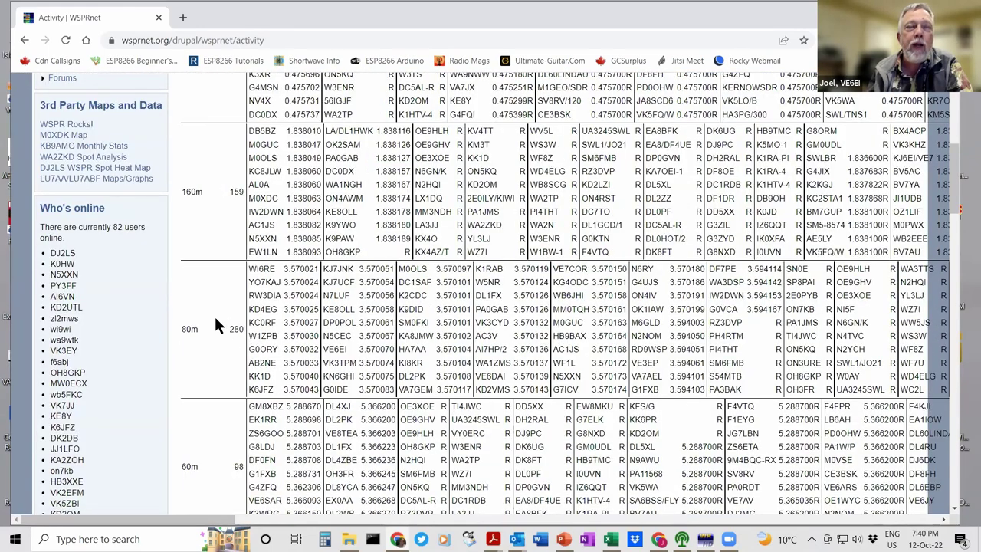
{"action": "scroll", "coordinate": [215, 320], "scroll_direction": "up", "scroll_amount": 4}
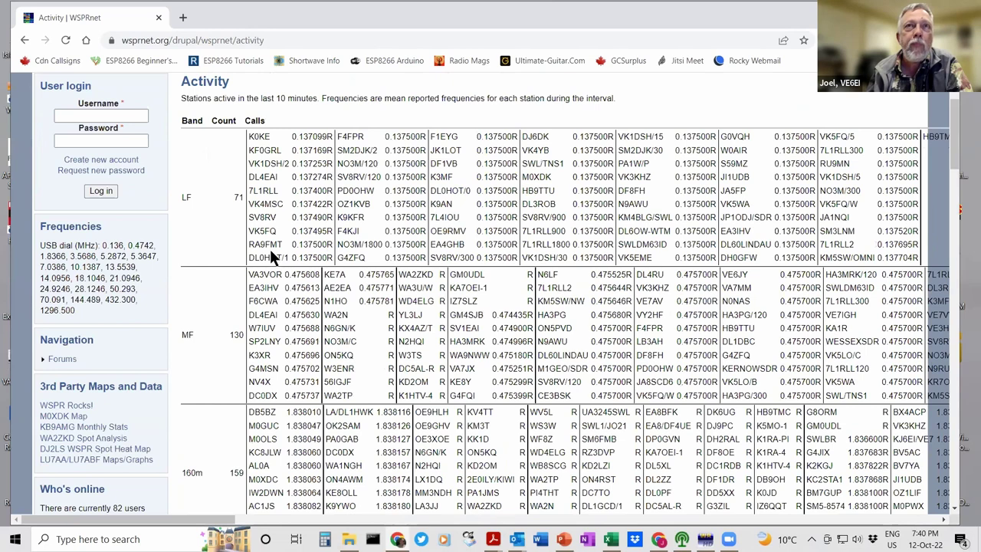
Step: Open the WSPRnet map page, dismiss its loading notice, and examine the spot paths across North America
{"action": "scroll", "coordinate": [270, 256], "scroll_direction": "up", "scroll_amount": 2}
{"action": "left_click", "coordinate": [768, 143]}
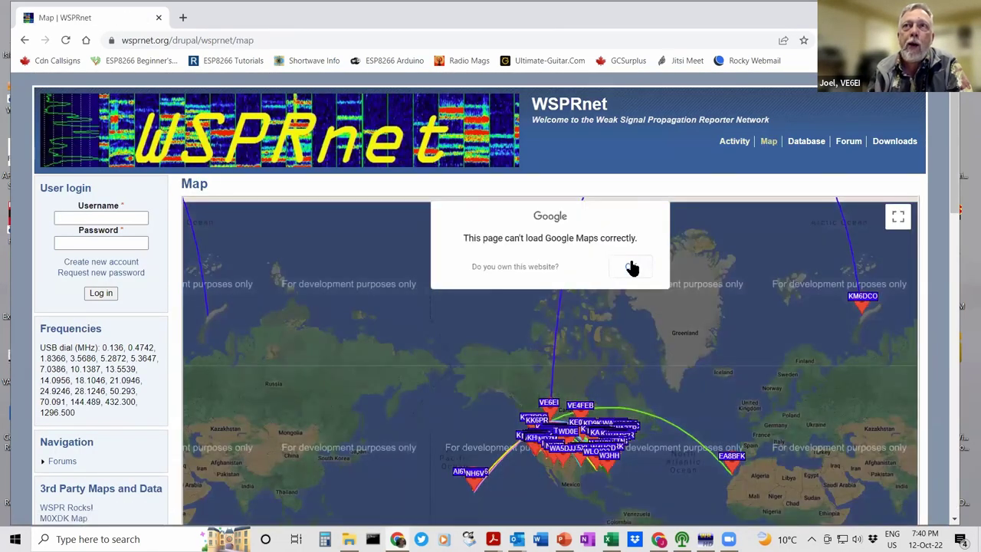
{"action": "left_click", "coordinate": [630, 268]}
{"action": "left_click_drag", "start_coordinate": [602, 365], "coordinate": [535, 270]}
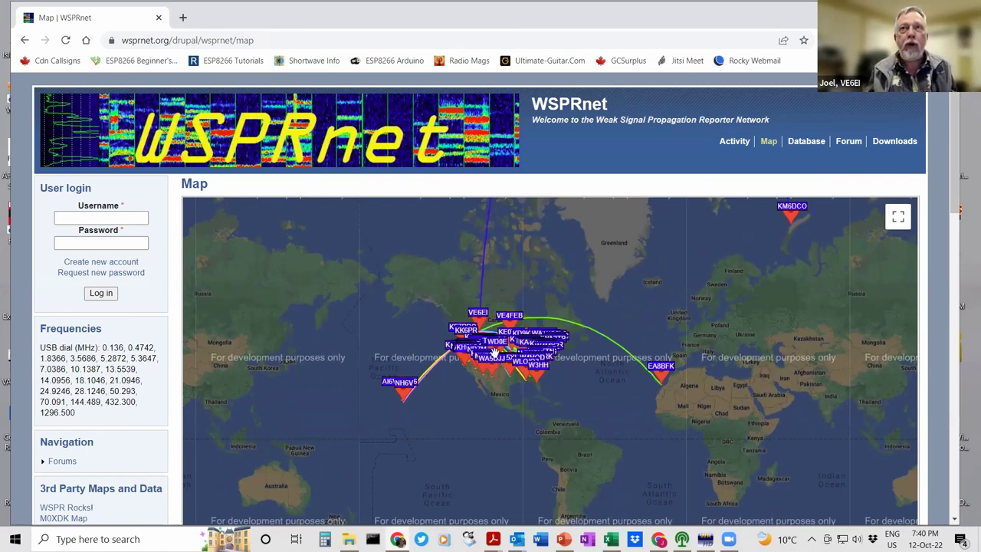
{"action": "scroll", "coordinate": [495, 353], "scroll_direction": "up", "scroll_amount": 1}
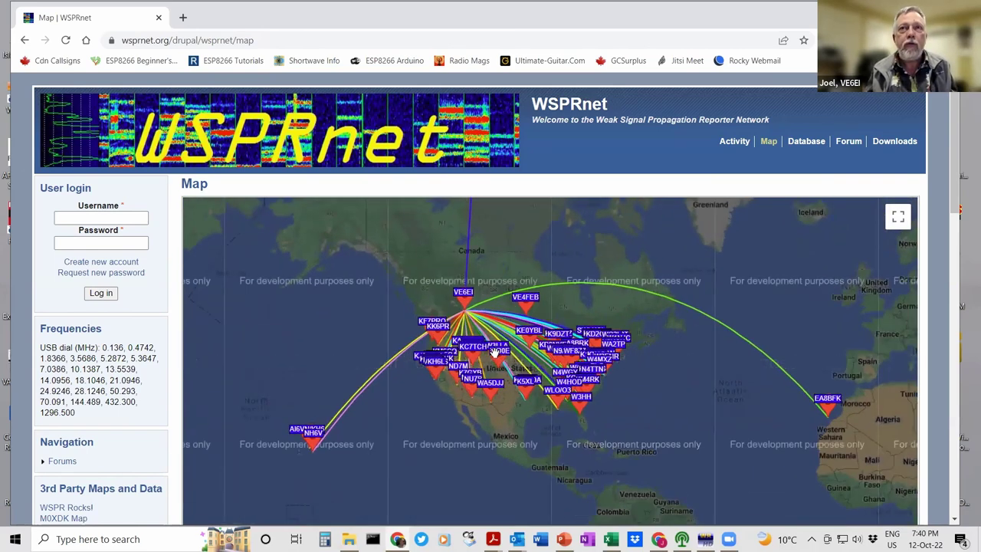
{"action": "scroll", "coordinate": [494, 351], "scroll_direction": "up", "scroll_amount": 1}
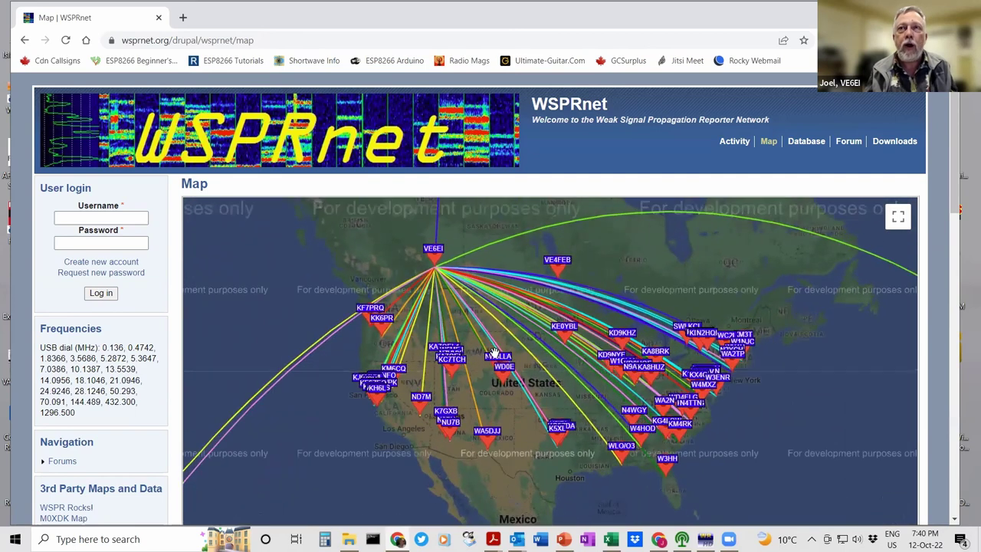
{"action": "left_click_drag", "start_coordinate": [499, 377], "coordinate": [514, 358]}
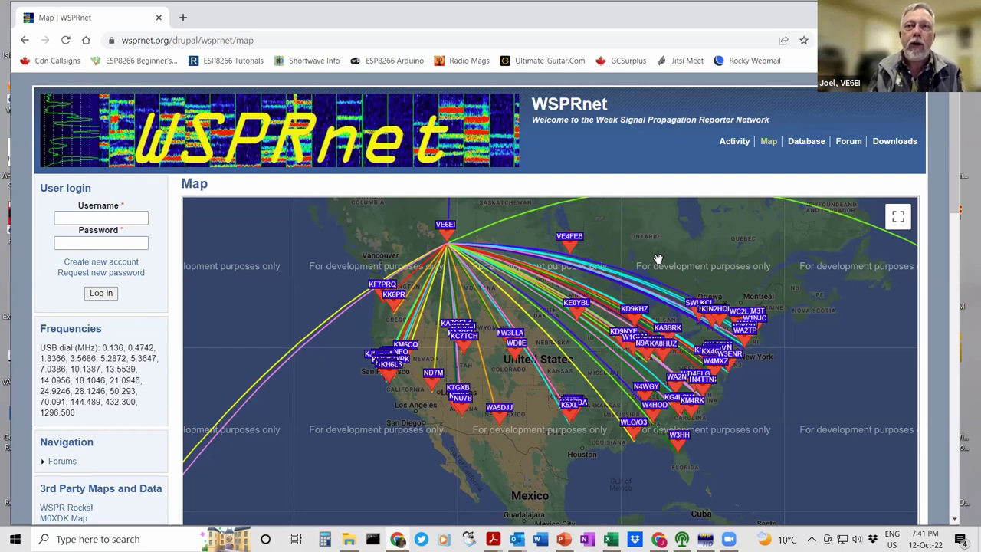
{"action": "left_click_drag", "start_coordinate": [657, 259], "coordinate": [646, 271]}
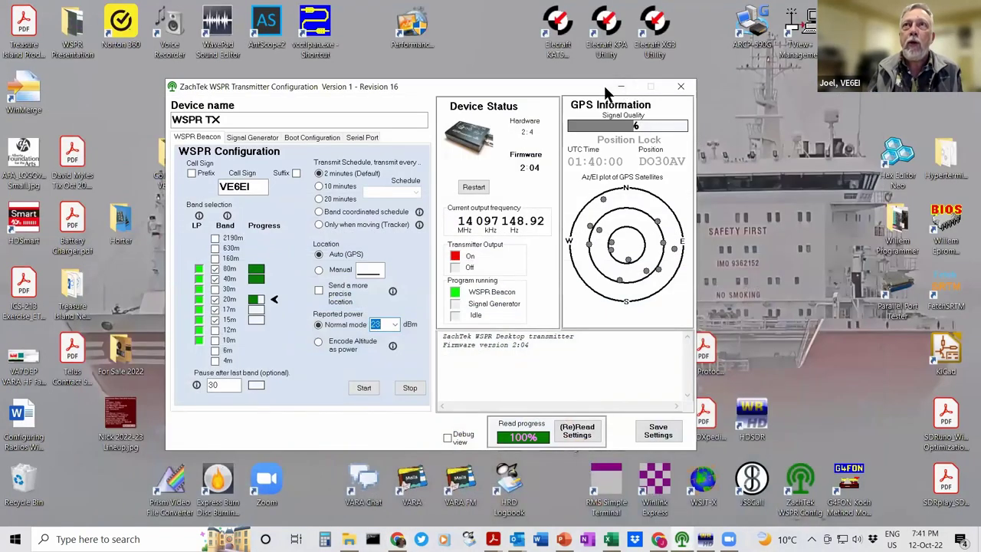
Step: Try to launch the HDSDR receiver program from the desktop
{"action": "left_click", "coordinate": [621, 87]}
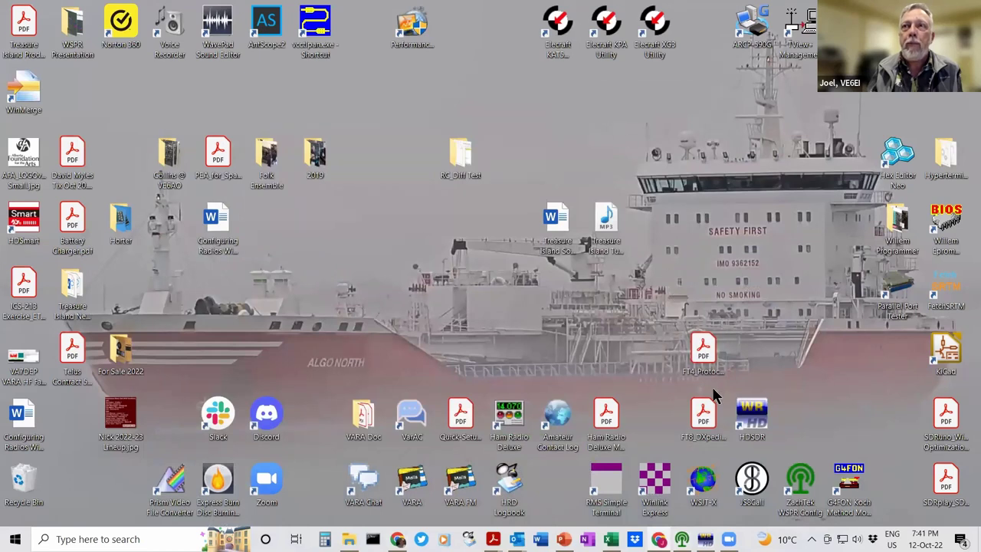
{"action": "double_click", "coordinate": [752, 418]}
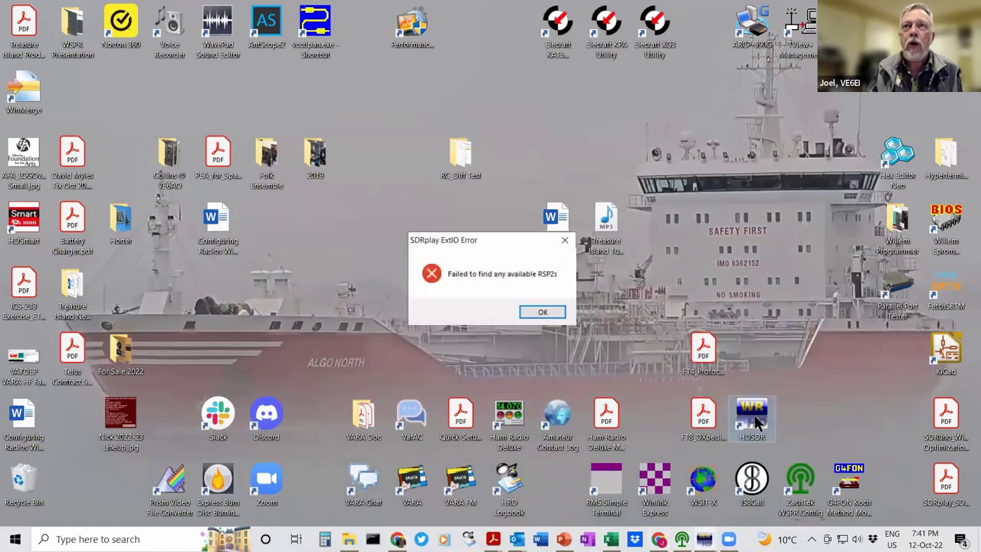
{"action": "key", "text": "Return"}
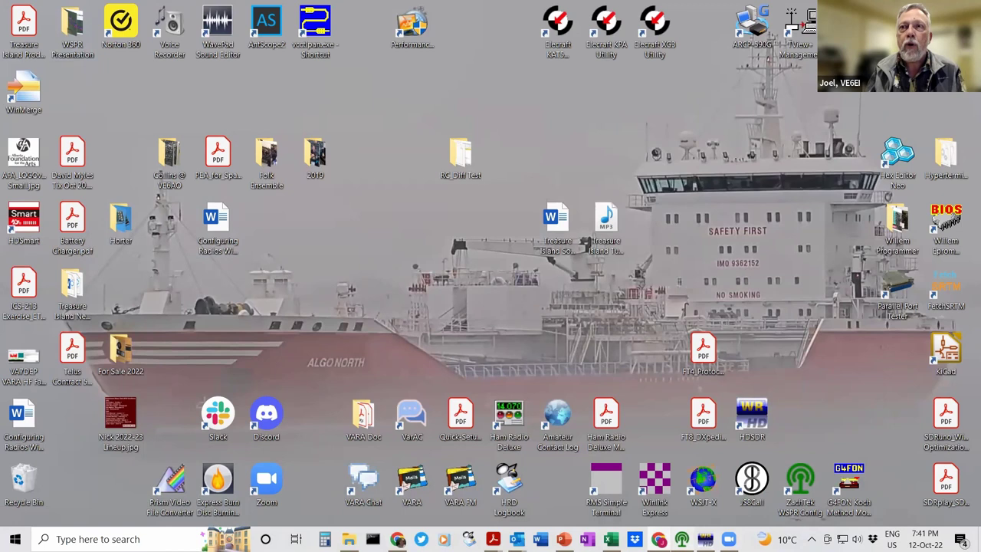
Step: Stop the ZachTek beacon, disable the 80m, 20m, 17m and 15m bands to leave only 40m, and restart it
{"action": "left_click", "coordinate": [659, 539]}
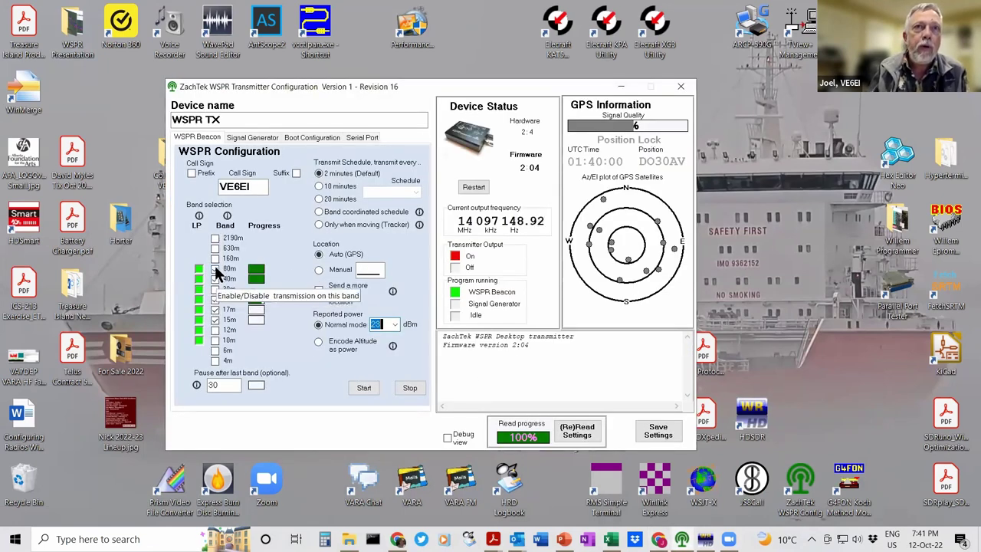
{"action": "left_click", "coordinate": [409, 387]}
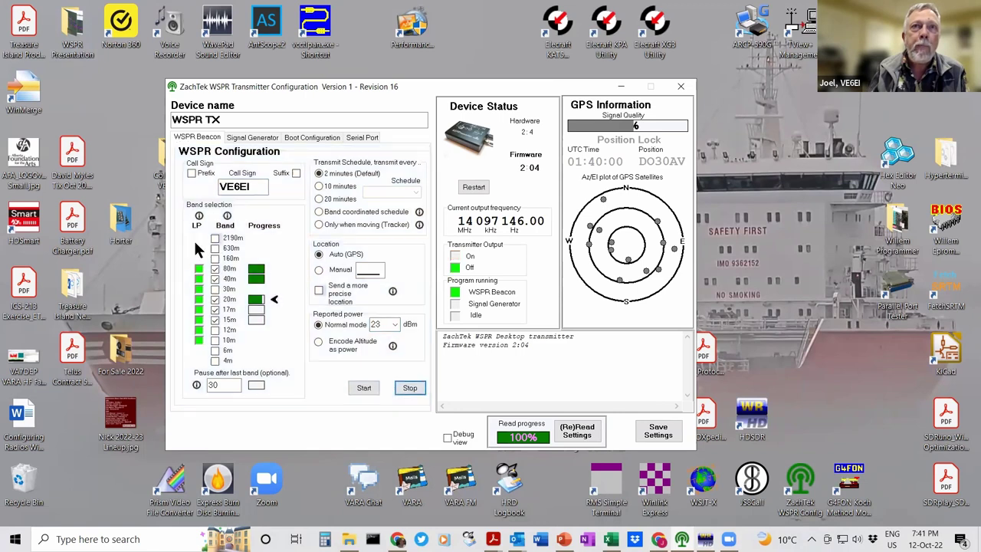
{"action": "left_click", "coordinate": [215, 269]}
{"action": "left_click", "coordinate": [216, 300]}
{"action": "left_click", "coordinate": [216, 309]}
{"action": "left_click", "coordinate": [215, 320]}
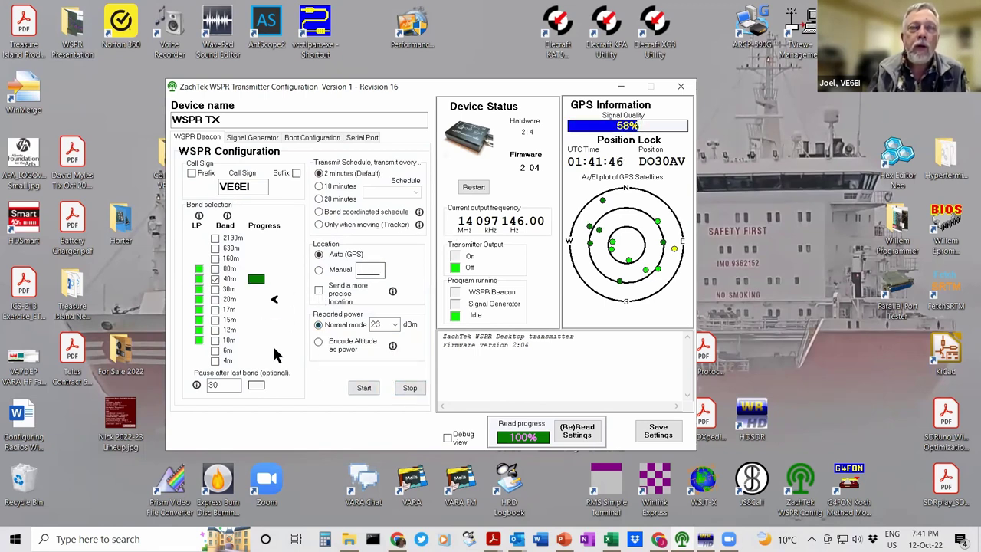
{"action": "left_click", "coordinate": [374, 391]}
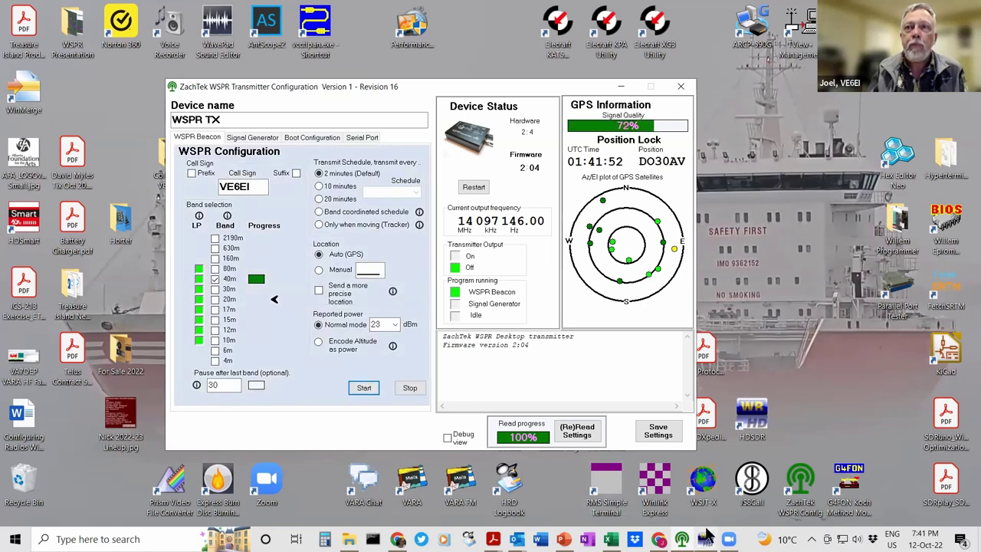
Step: Switch to the running HDSDR window, unmute its audio, and lower the volume to listen to the 40m beacon signal
{"action": "left_click", "coordinate": [682, 539]}
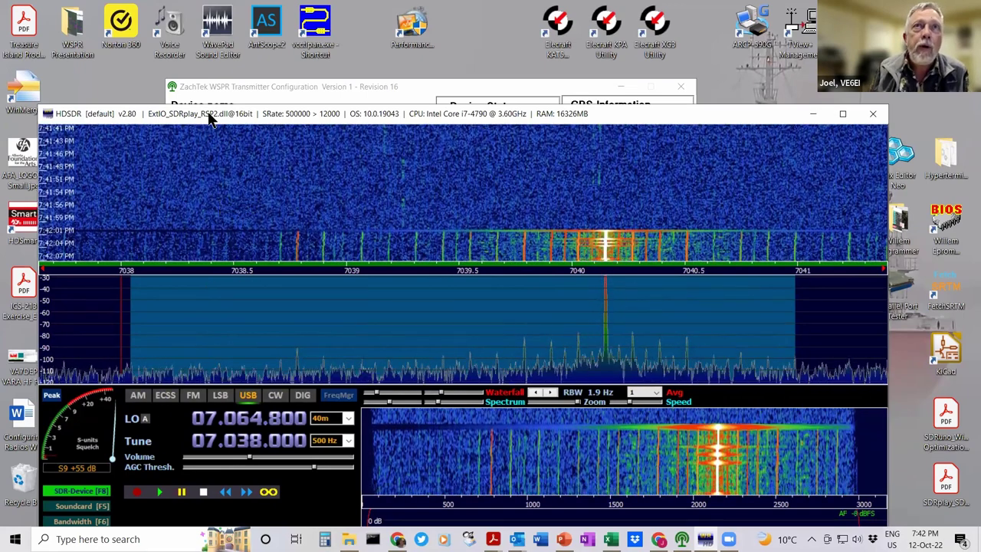
{"action": "left_click_drag", "start_coordinate": [201, 107], "coordinate": [186, 24]}
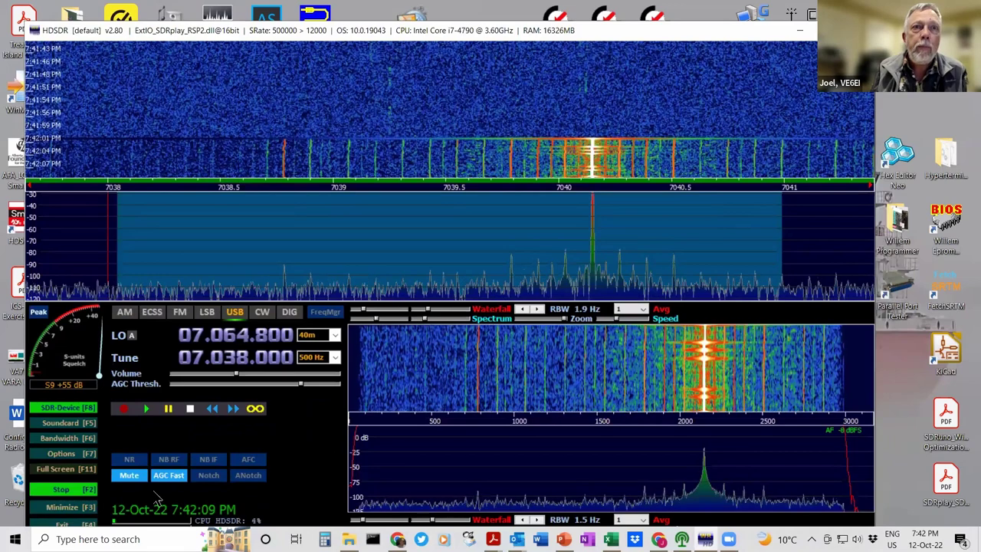
{"action": "left_click", "coordinate": [141, 481]}
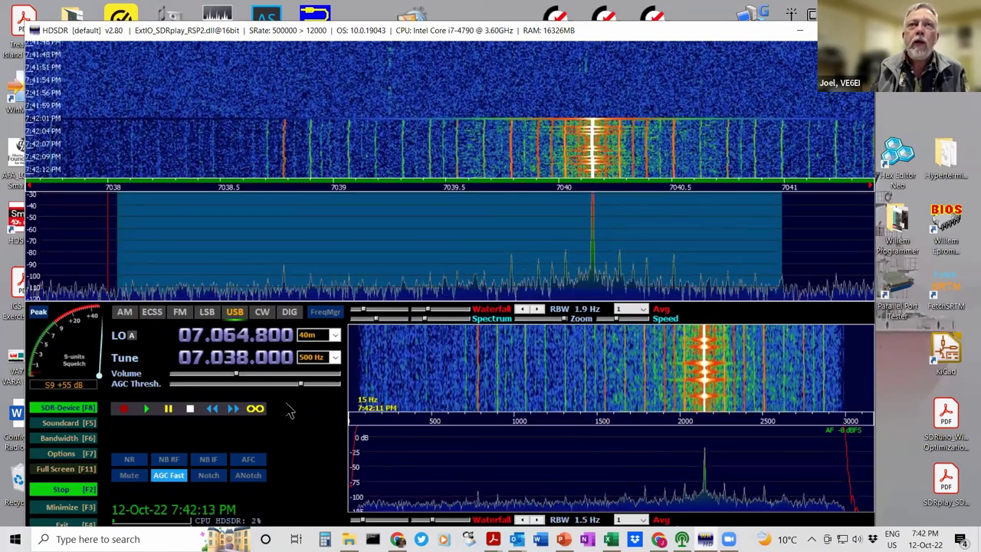
{"action": "left_click", "coordinate": [201, 381]}
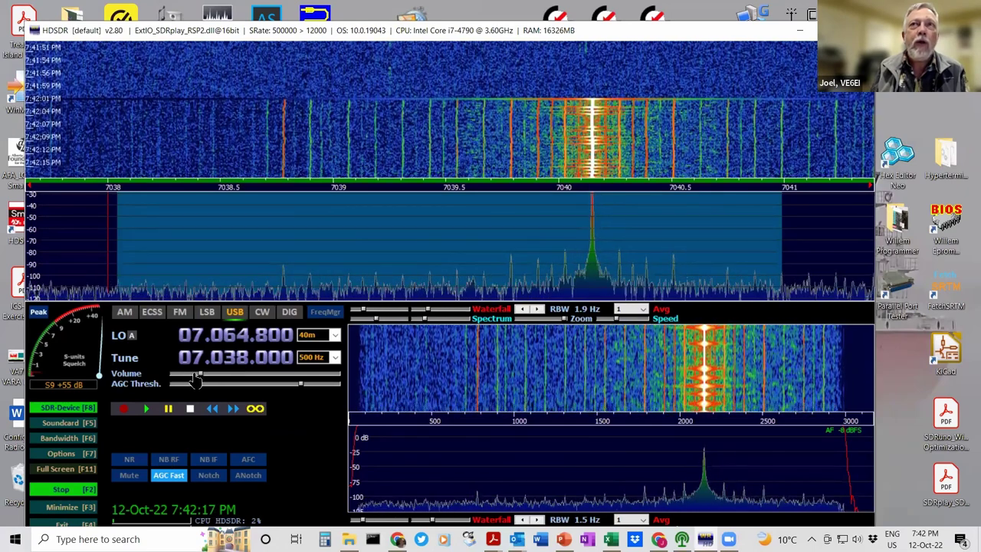
{"action": "mouse_move", "coordinate": [197, 381]}
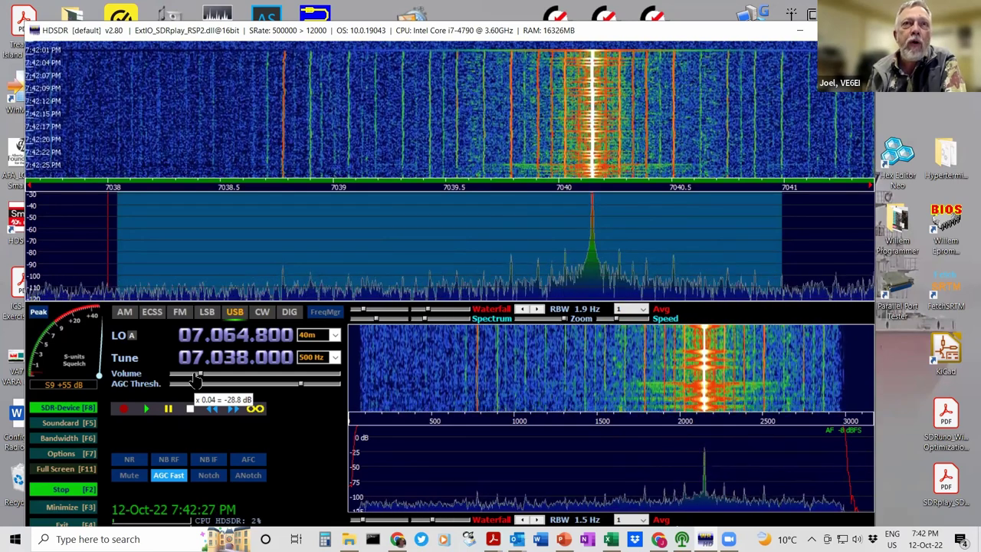
{"action": "left_click_drag", "start_coordinate": [196, 375], "coordinate": [185, 376]}
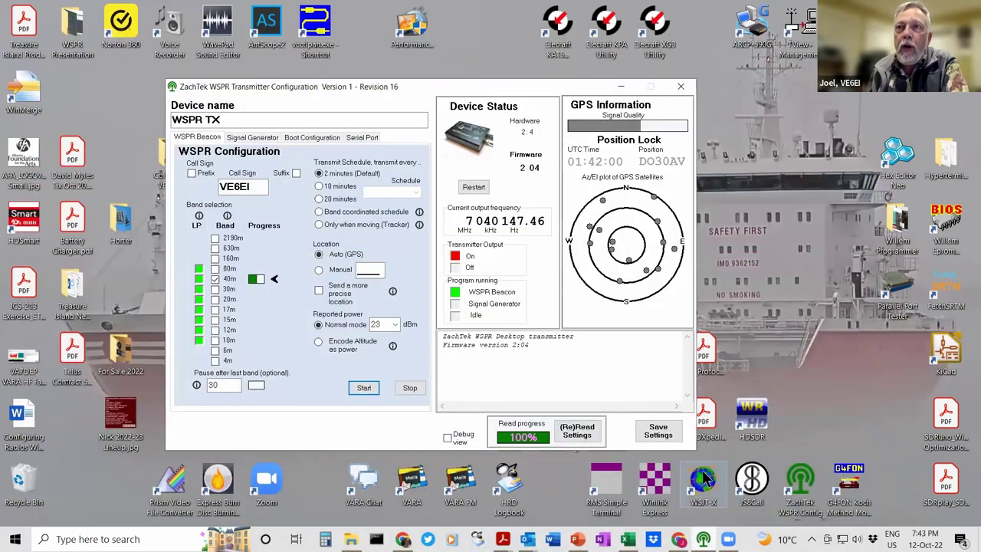
Step: Launch WSJT-X from the desktop and check which operating mode is selected
{"action": "double_click", "coordinate": [702, 482]}
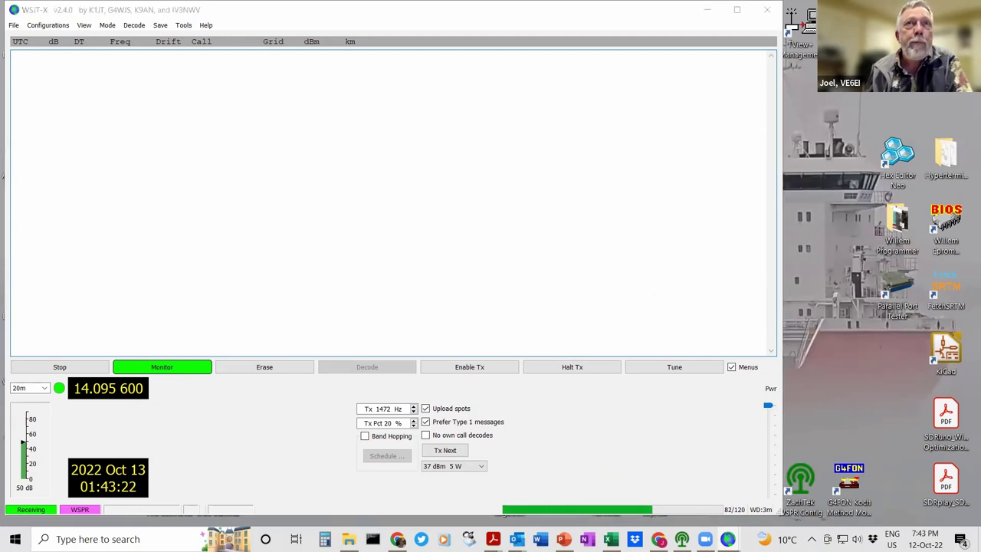
{"action": "key", "text": "alt+Tab"}
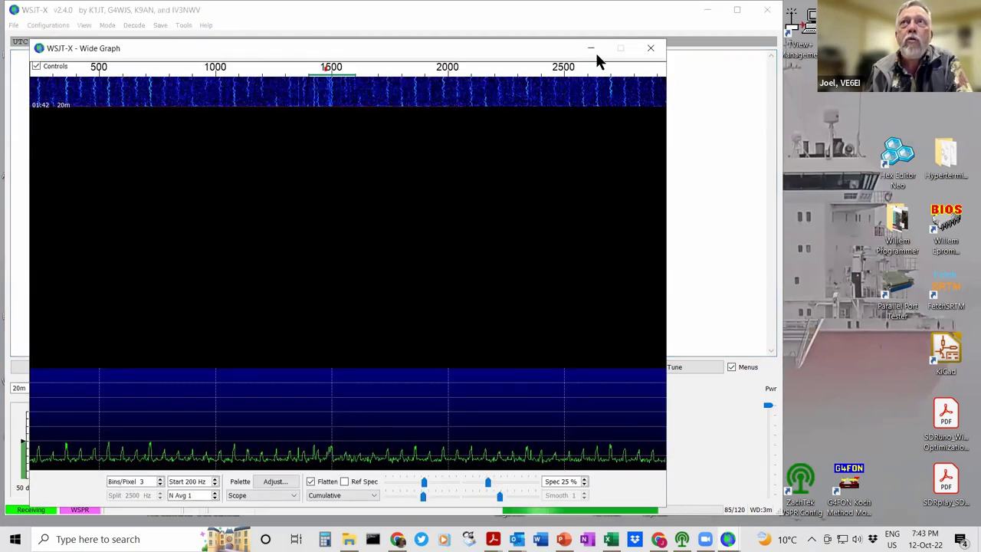
{"action": "key", "text": "alt+Tab"}
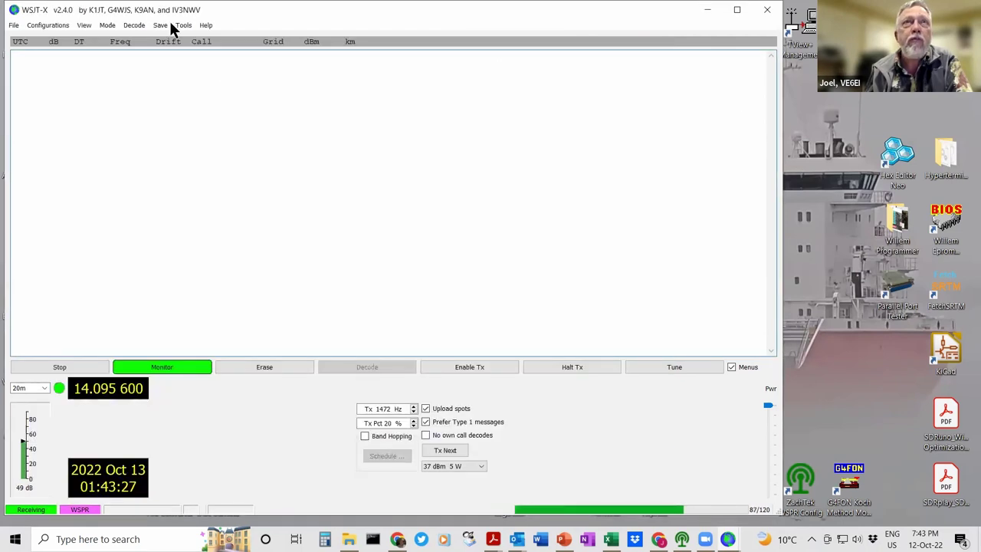
{"action": "left_click", "coordinate": [116, 27]}
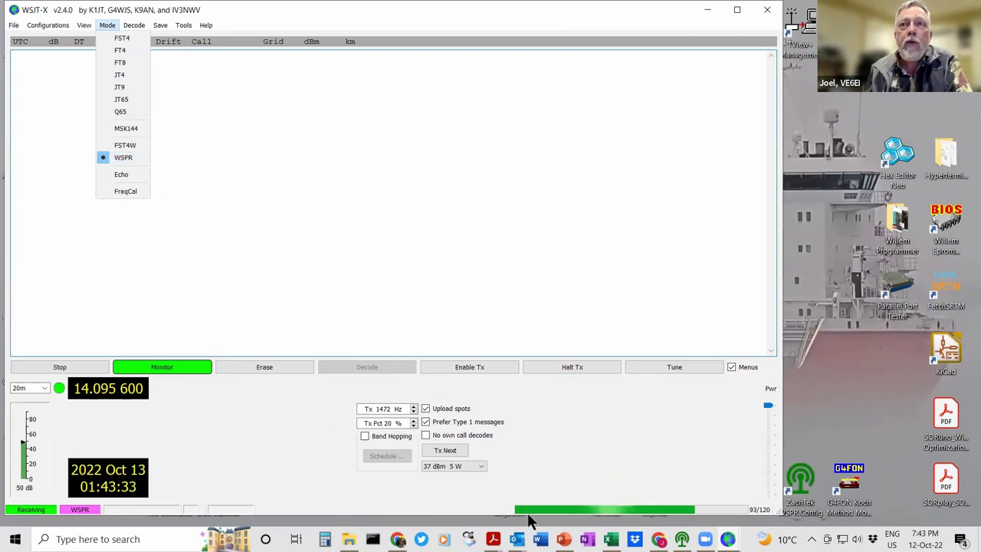
{"action": "key", "text": "Escape"}
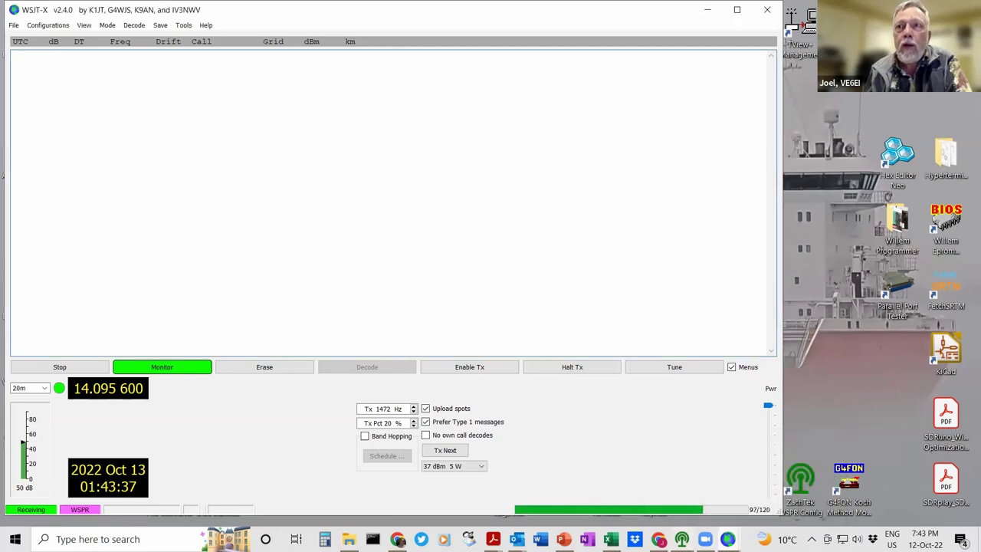
Step: Examine the 20m waterfall in the Wide Graph, and set the WSJT-X receive band to 40m at 7.038 600
{"action": "left_click", "coordinate": [728, 539]}
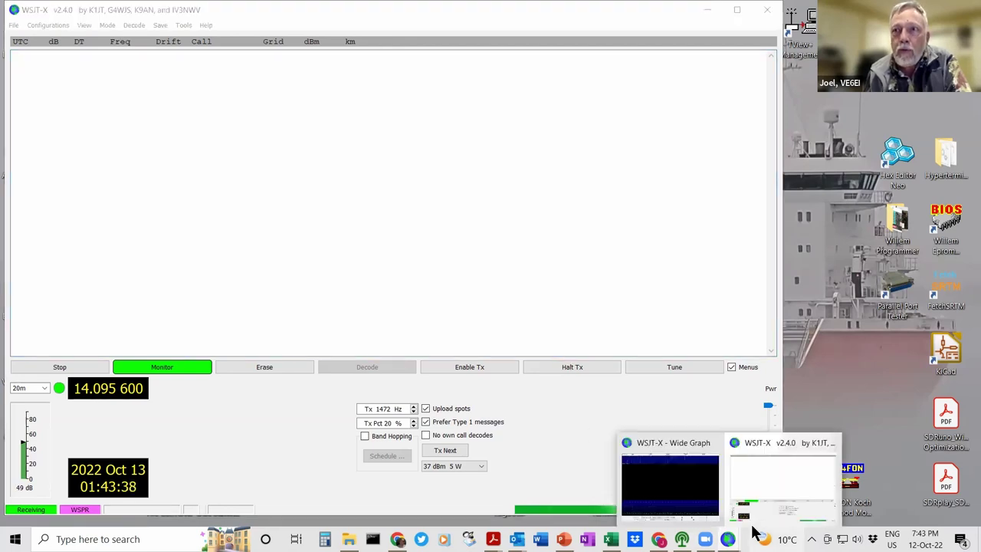
{"action": "left_click", "coordinate": [671, 483]}
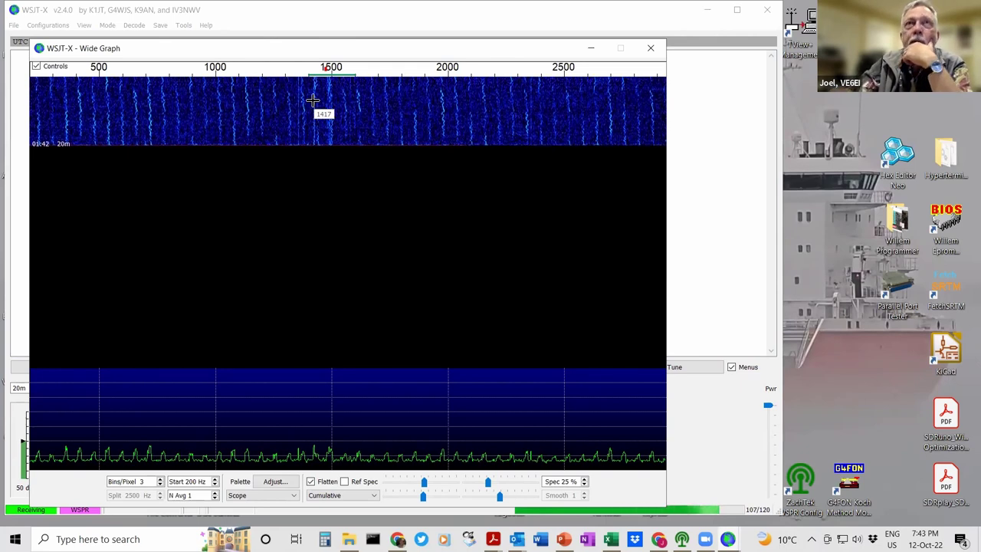
{"action": "left_click", "coordinate": [133, 11]}
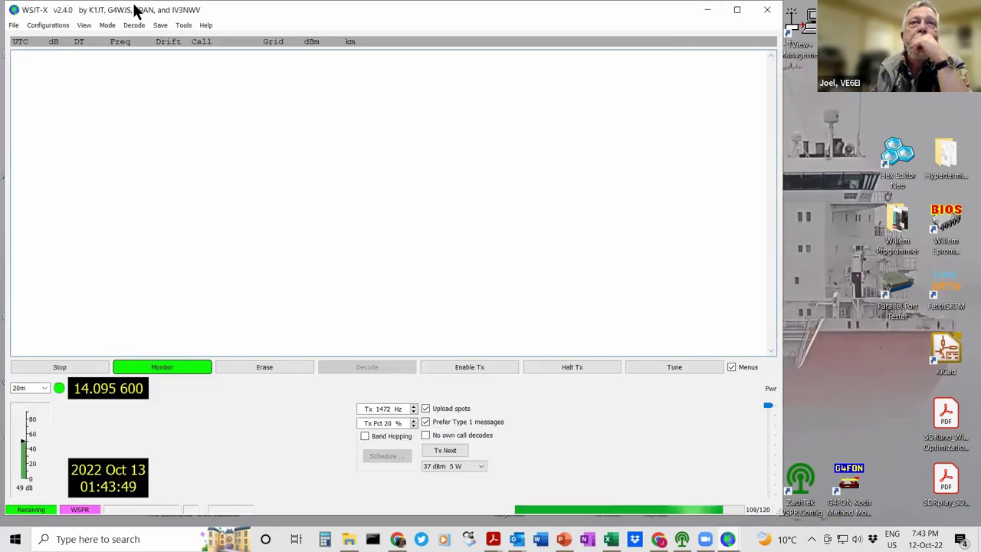
{"action": "left_click", "coordinate": [44, 388]}
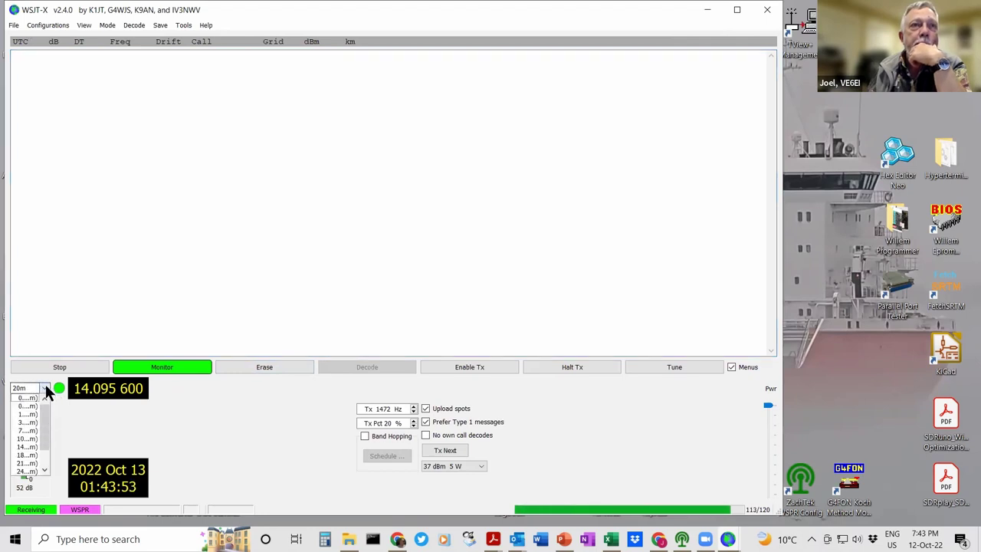
{"action": "left_click", "coordinate": [27, 433]}
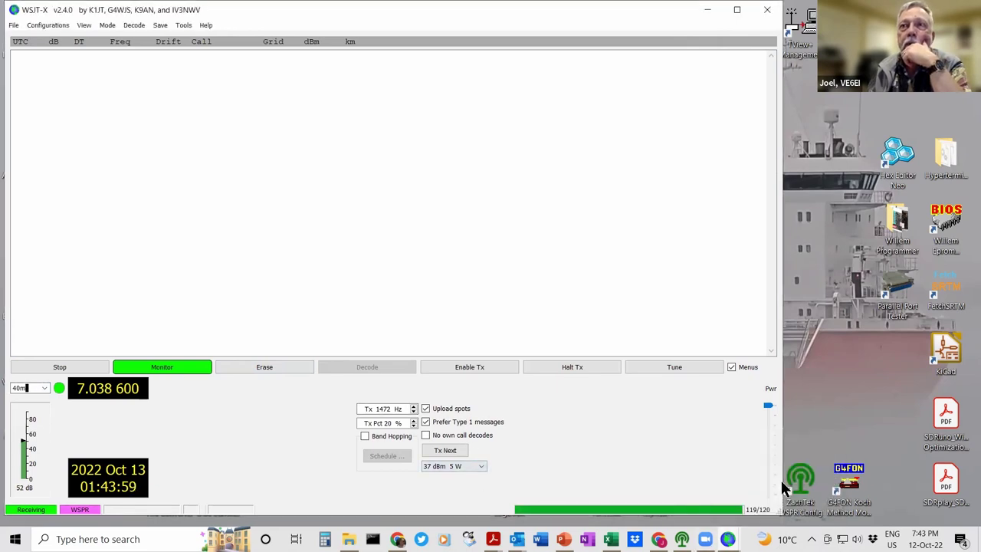
Step: Examine the received 40m signals in the Wide Graph waterfall, and review the available WSJT-X operating modes
{"action": "left_click", "coordinate": [686, 498]}
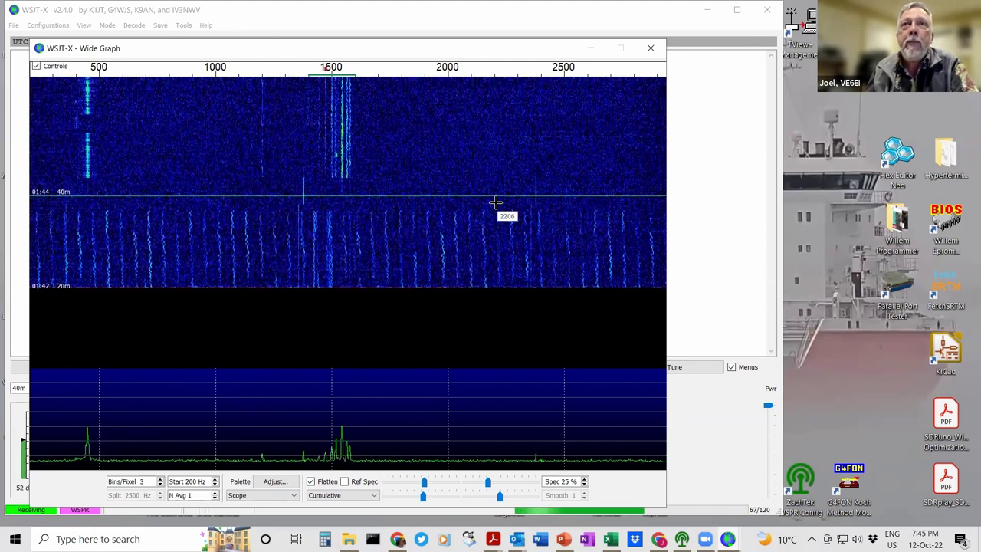
{"action": "left_click", "coordinate": [591, 51]}
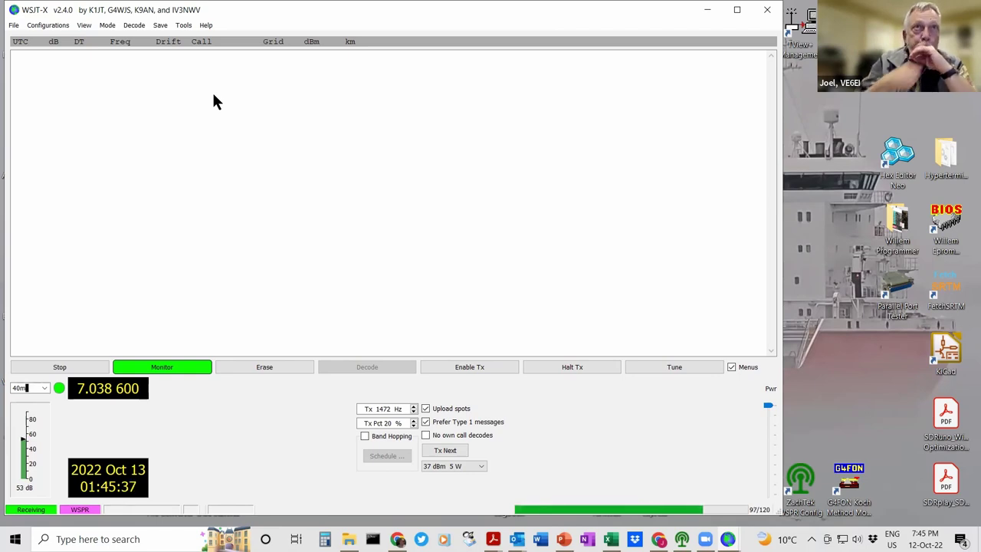
{"action": "left_click", "coordinate": [104, 25]}
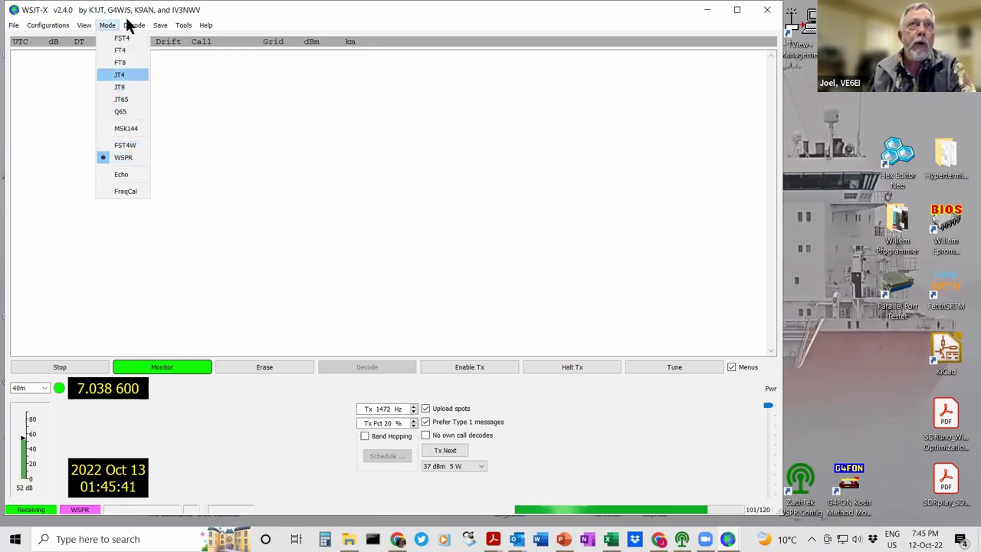
{"action": "left_click", "coordinate": [127, 11]}
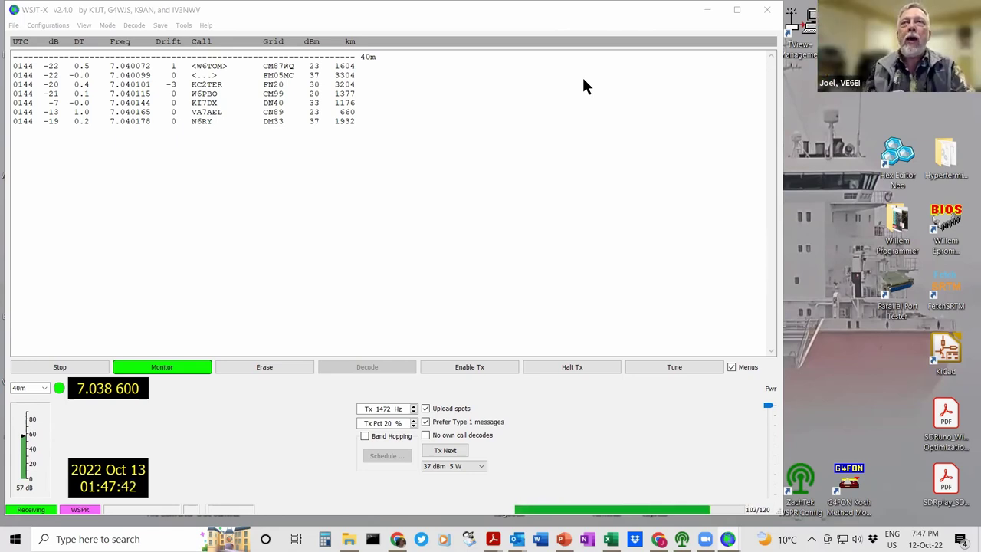
Step: Minimize the main WSJT-X window and examine the beacon's 40m transmission in the Wide Graph waterfall
{"action": "left_click", "coordinate": [688, 22]}
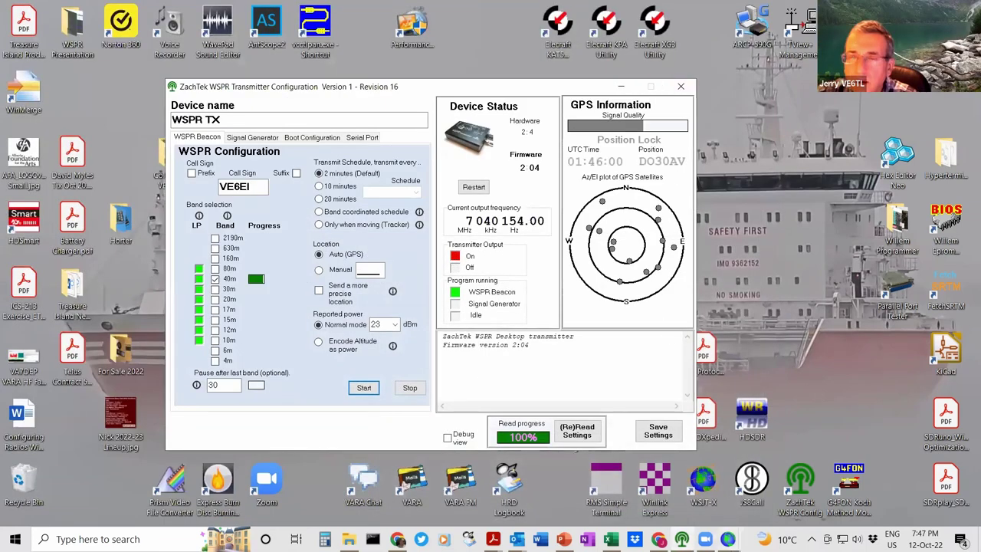
{"action": "left_click", "coordinate": [728, 539]}
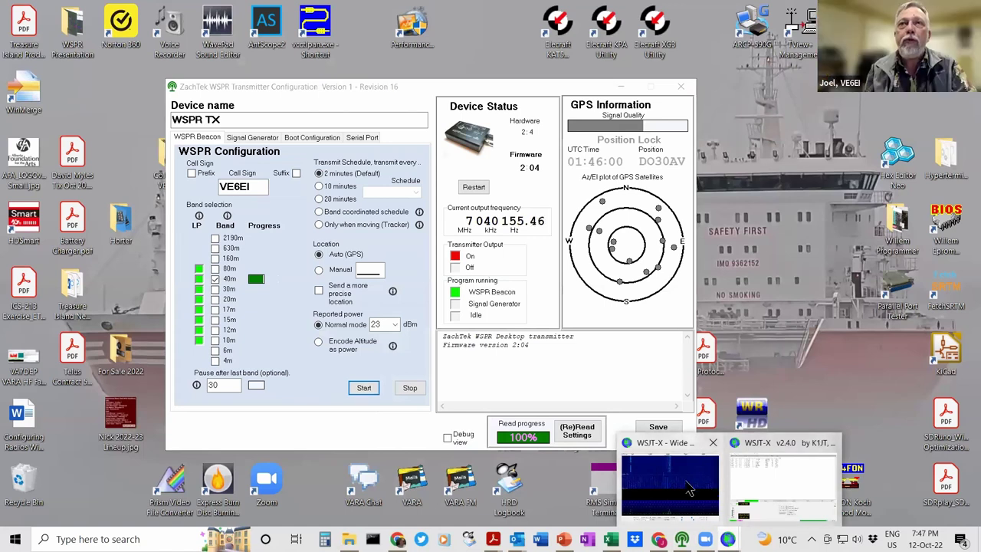
{"action": "left_click", "coordinate": [688, 489]}
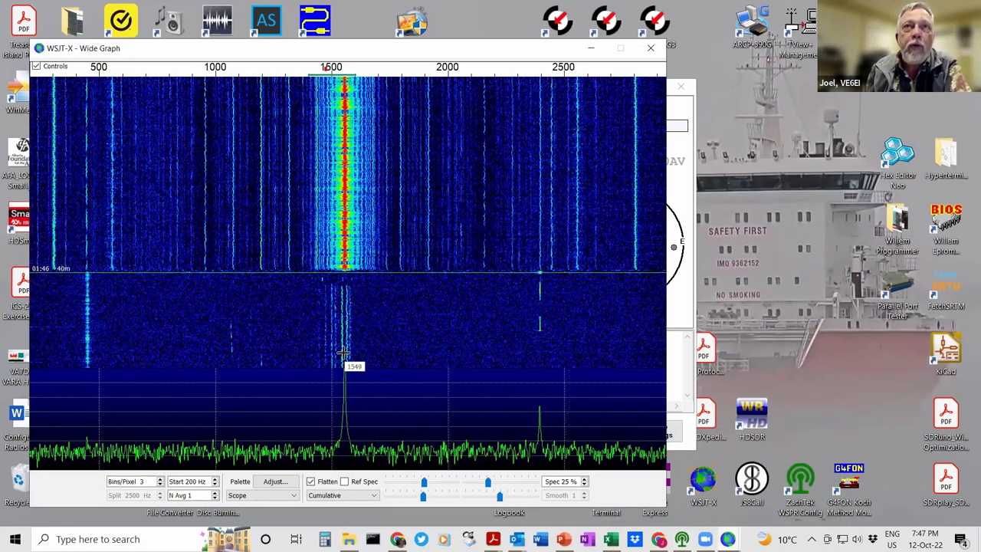